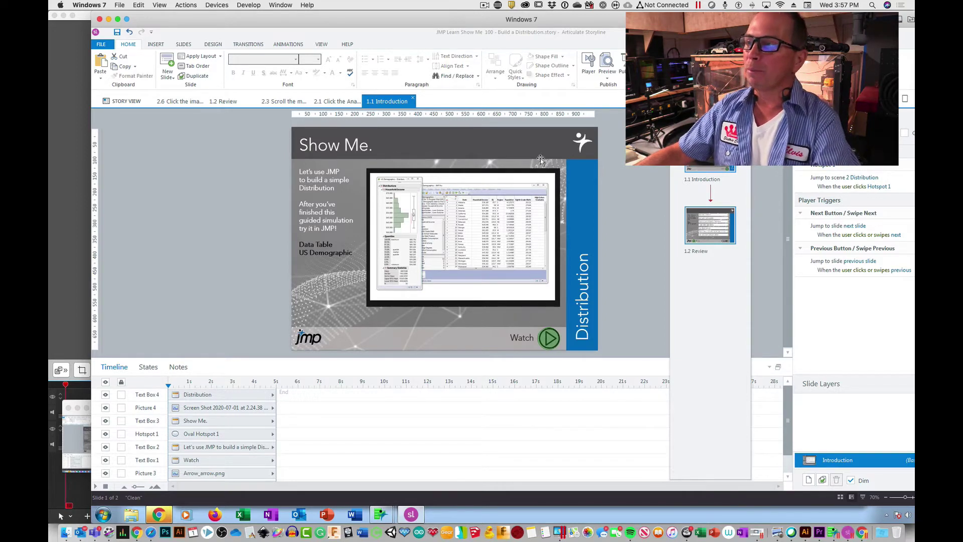
From Story View, open slide 2.1 'Click Analyze' in the Distribution scene.
{"action": "left_click", "coordinate": [129, 101]}
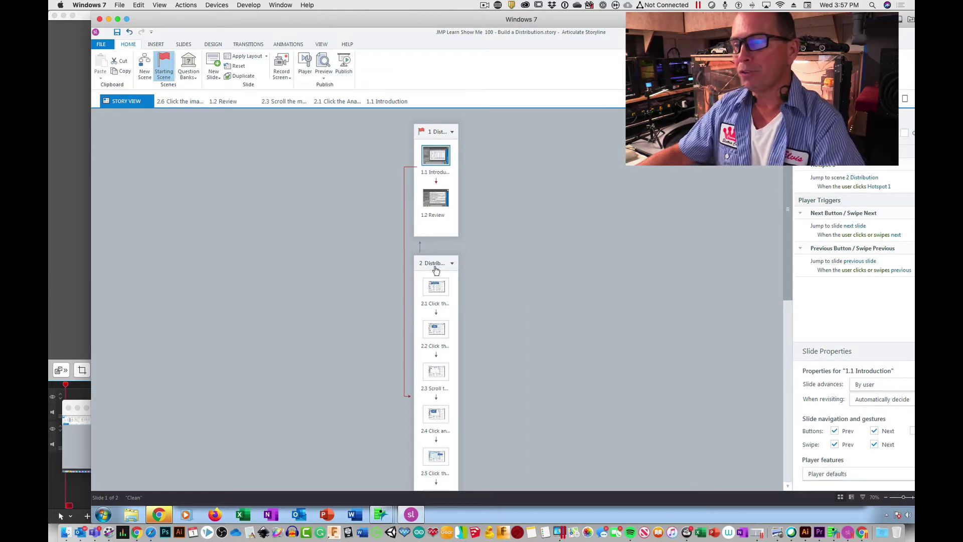
{"action": "left_click", "coordinate": [434, 287]}
{"action": "double_click", "coordinate": [435, 289]}
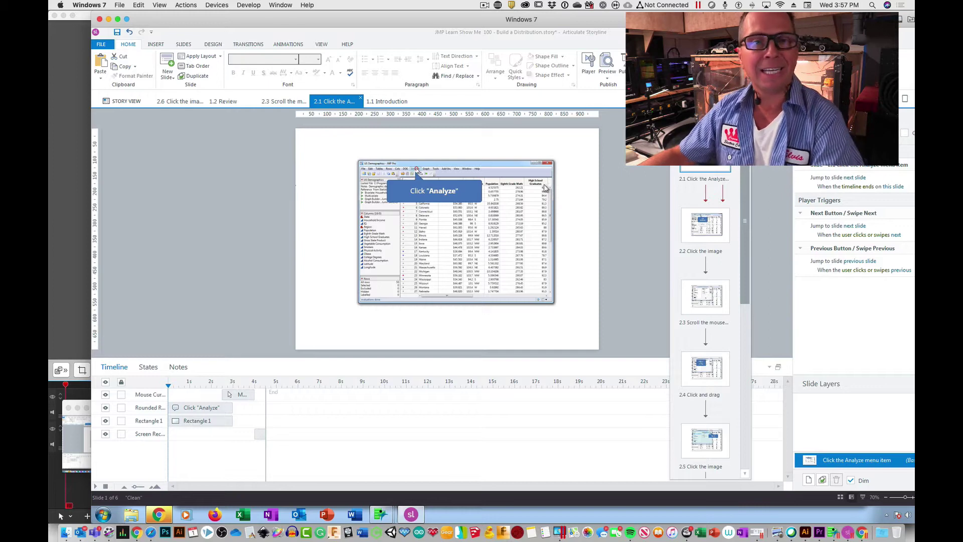
Step through Distribution slides 2.2 and 2.3 to slide 2.4 'Click and drag'.
{"action": "left_click", "coordinate": [701, 221]}
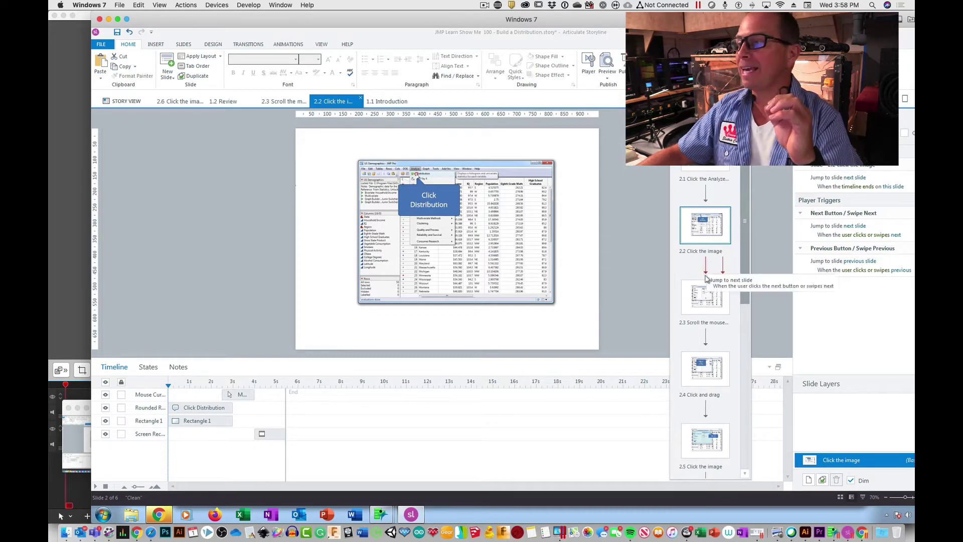
{"action": "left_click", "coordinate": [706, 296]}
{"action": "left_click", "coordinate": [708, 364]}
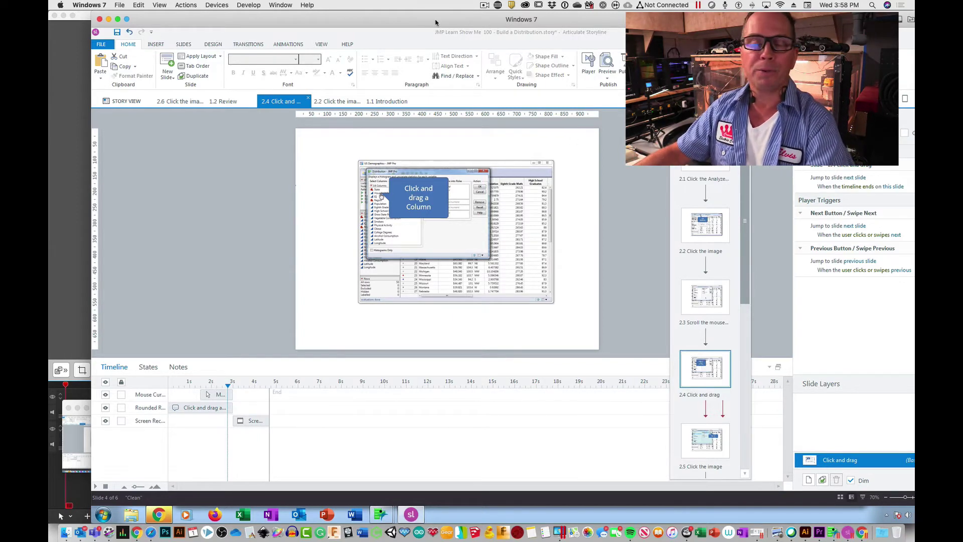
Launch Record Your Screen from the Slides tab's Record Screen menu.
{"action": "left_click_drag", "start_coordinate": [436, 22], "coordinate": [427, 21]}
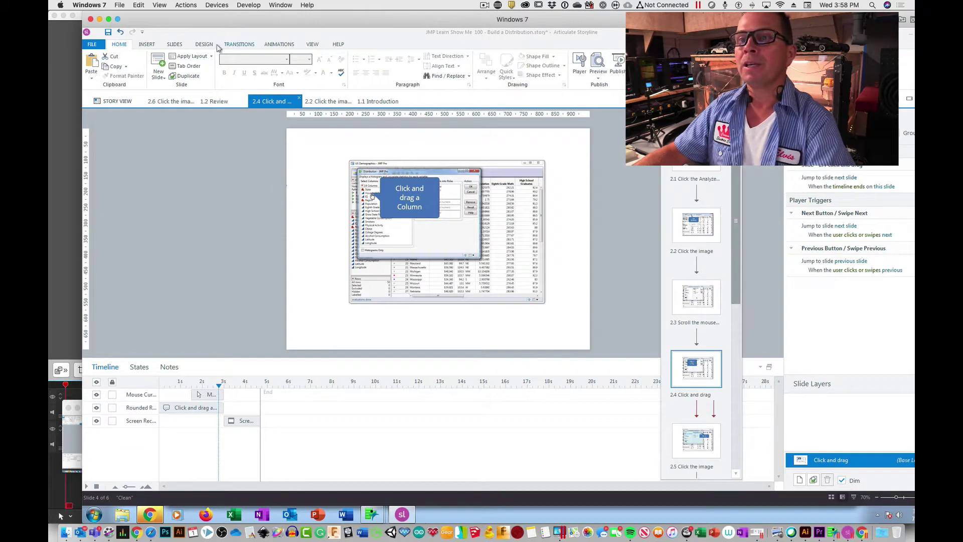
{"action": "left_click", "coordinate": [175, 45]}
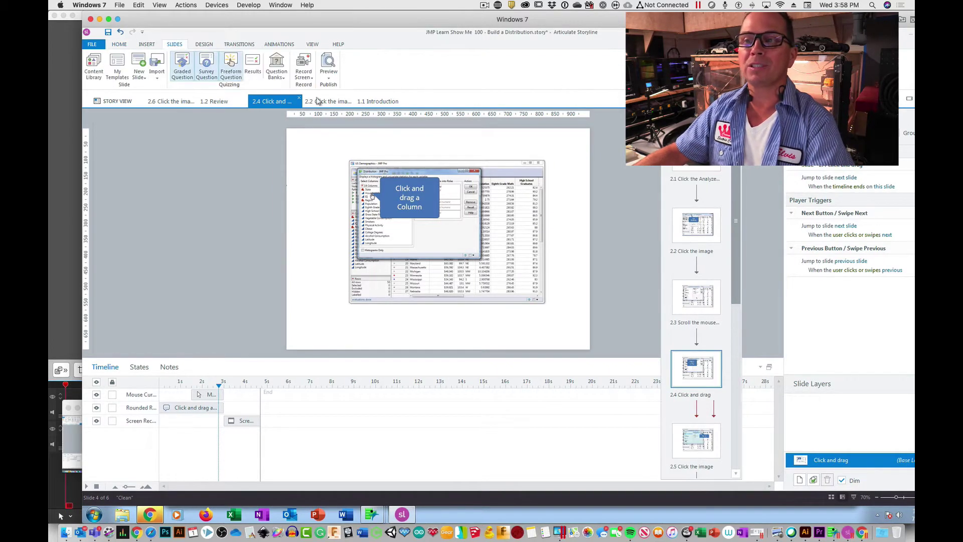
{"action": "left_click", "coordinate": [310, 79]}
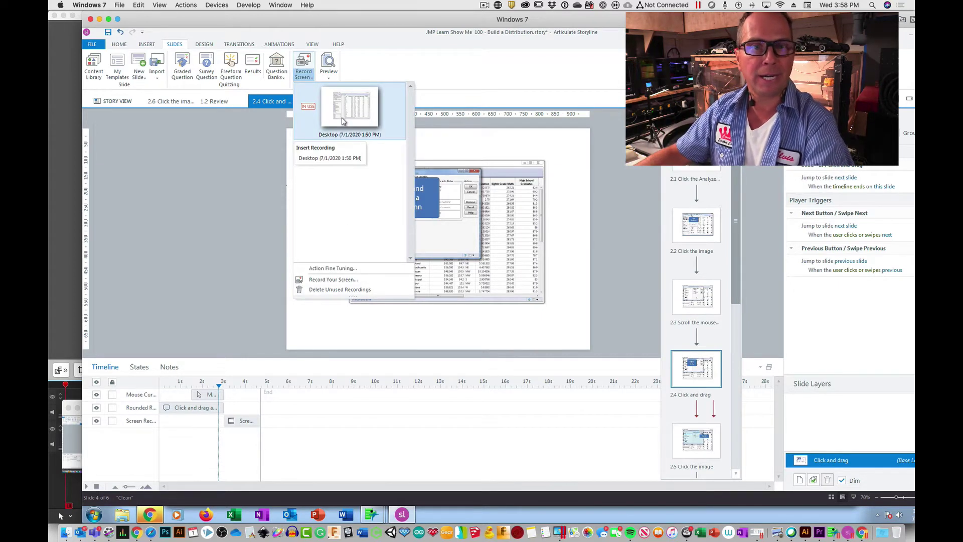
{"action": "left_click", "coordinate": [333, 280]}
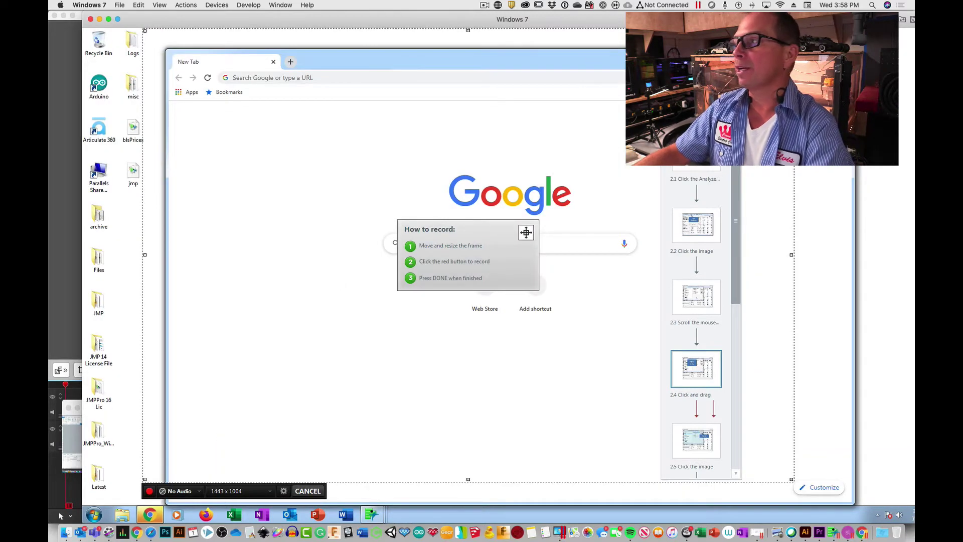
Close Chrome and the old JMP Distribution report, and review the recorder settings without changes.
{"action": "left_click", "coordinate": [809, 57]}
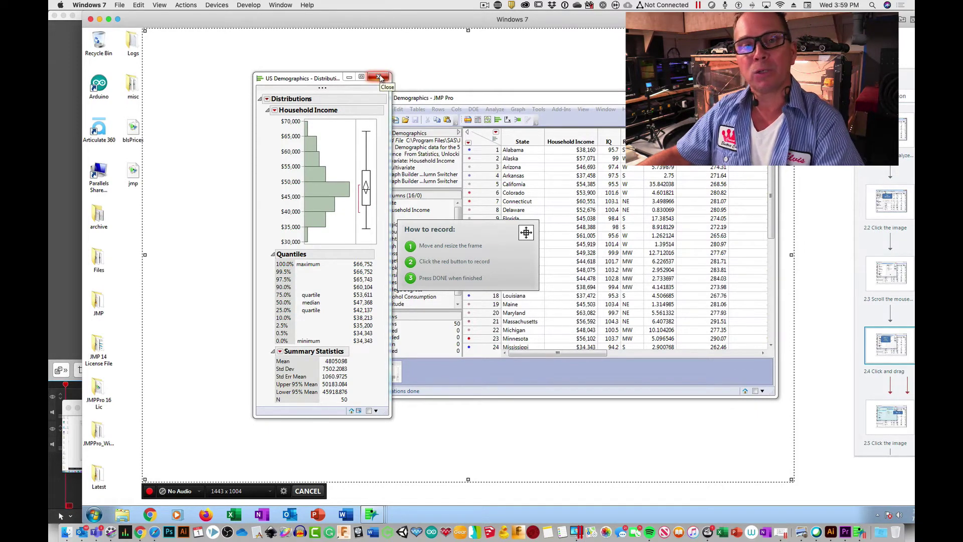
{"action": "left_click", "coordinate": [380, 77]}
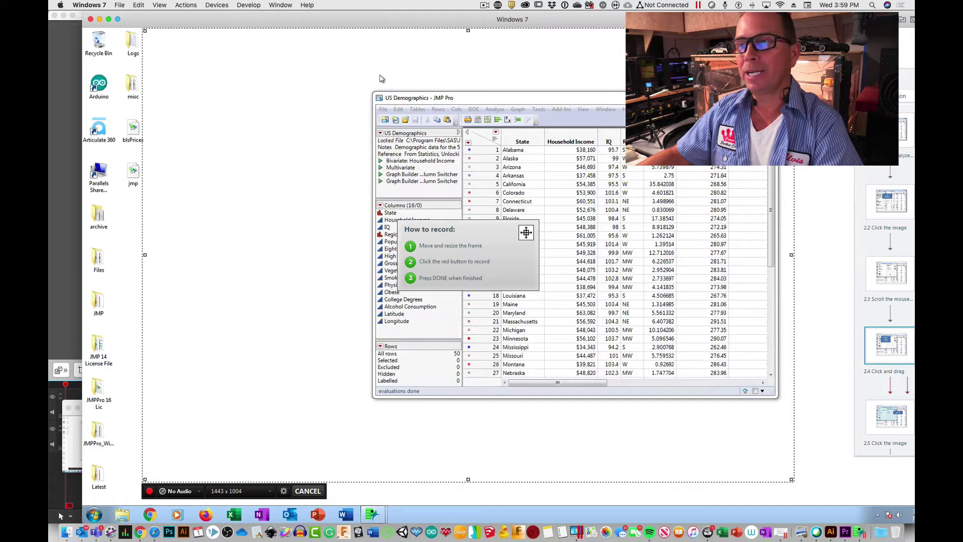
{"action": "left_click", "coordinate": [283, 491]}
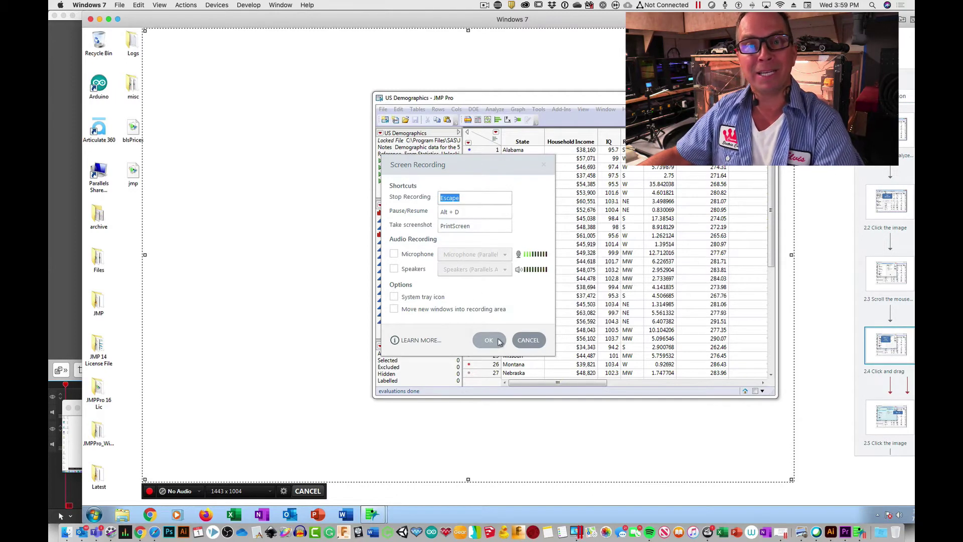
{"action": "left_click", "coordinate": [526, 340]}
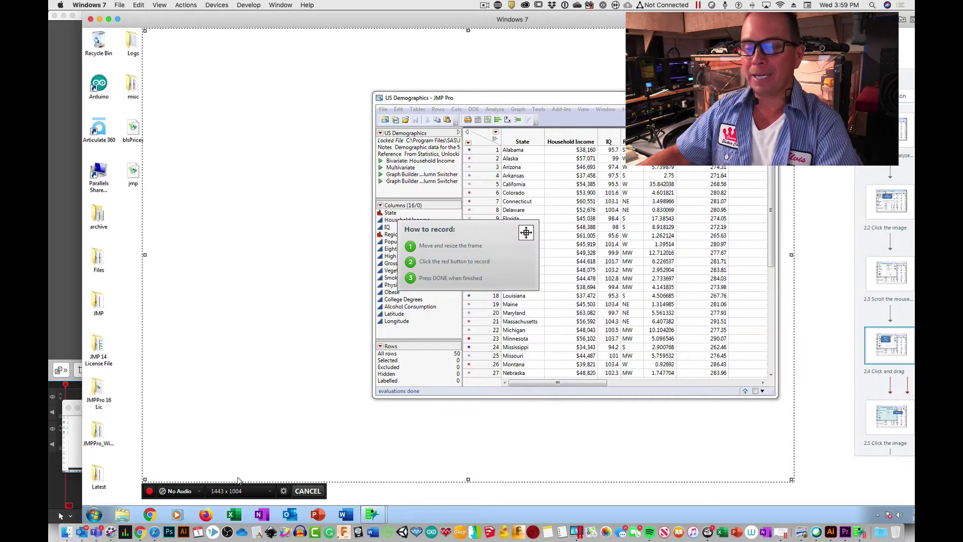
Record a JMP Analyze > Distribution report with Household Income as the Y column.
{"action": "left_click", "coordinate": [149, 492]}
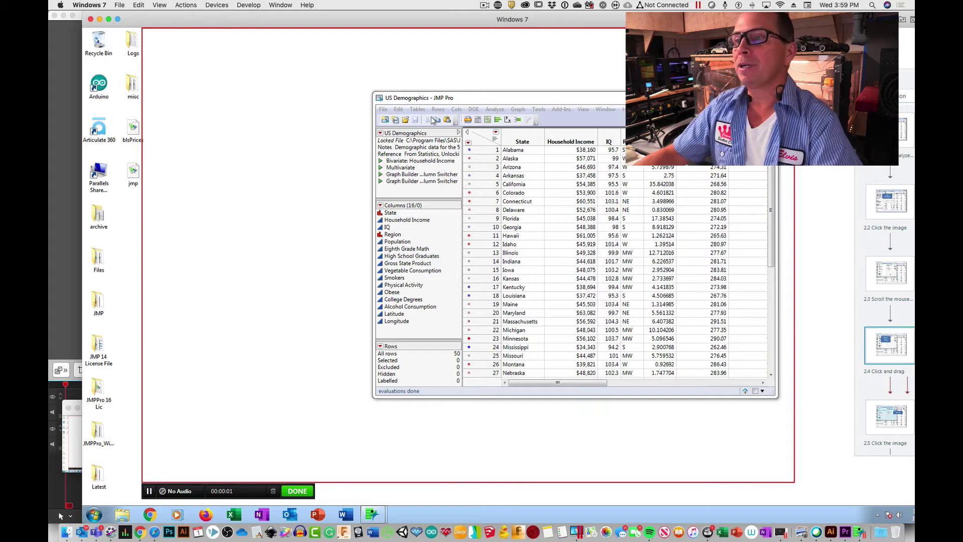
{"action": "left_click", "coordinate": [466, 101]}
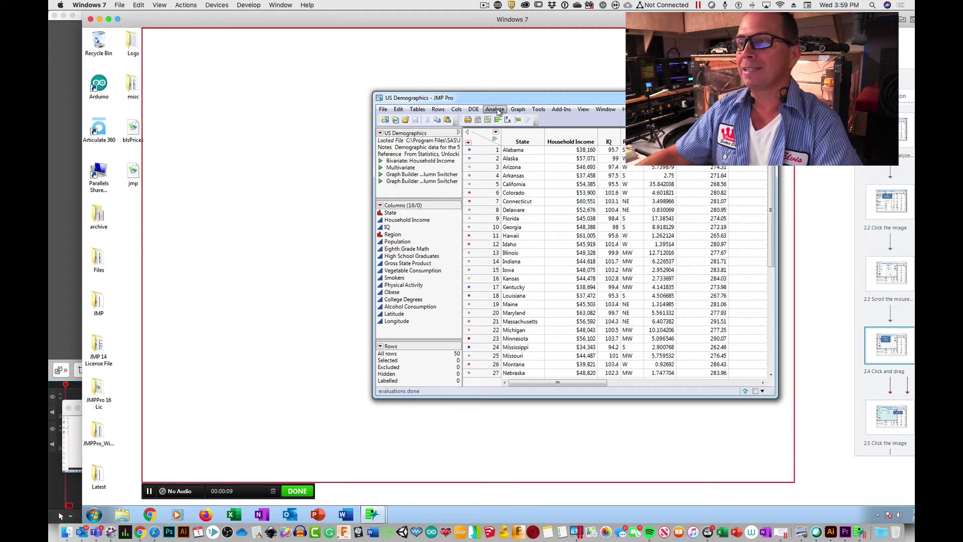
{"action": "left_click", "coordinate": [496, 110]}
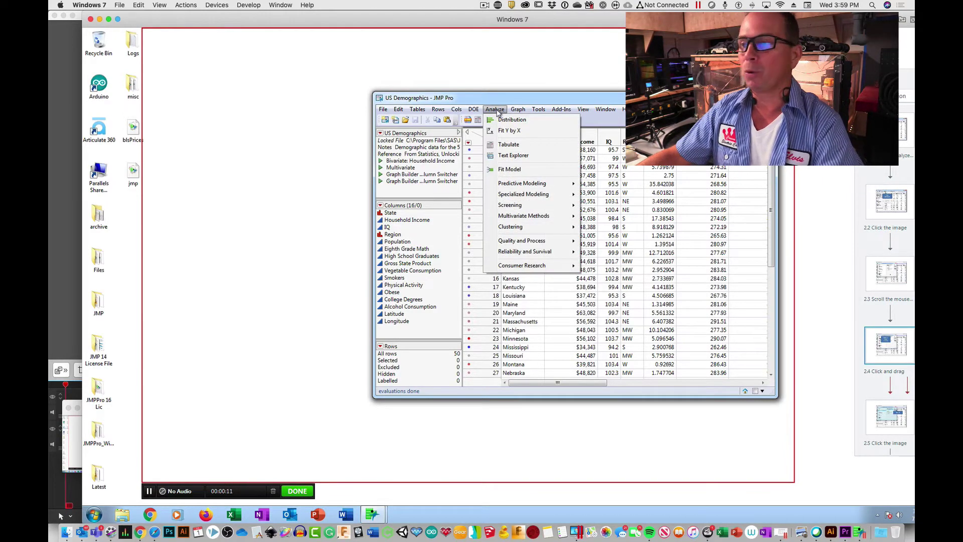
{"action": "left_click", "coordinate": [494, 120]}
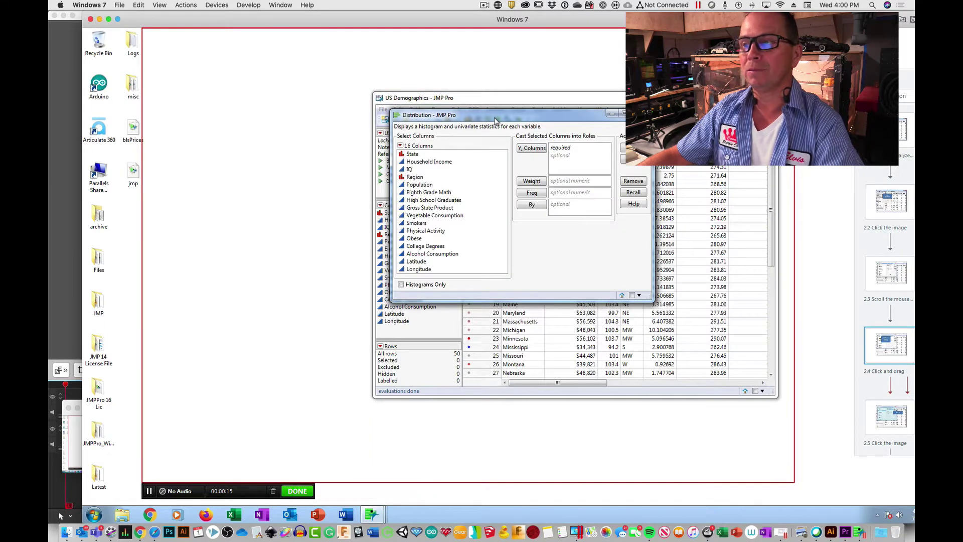
{"action": "left_click_drag", "start_coordinate": [432, 162], "coordinate": [577, 166]}
{"action": "left_click", "coordinate": [623, 147]}
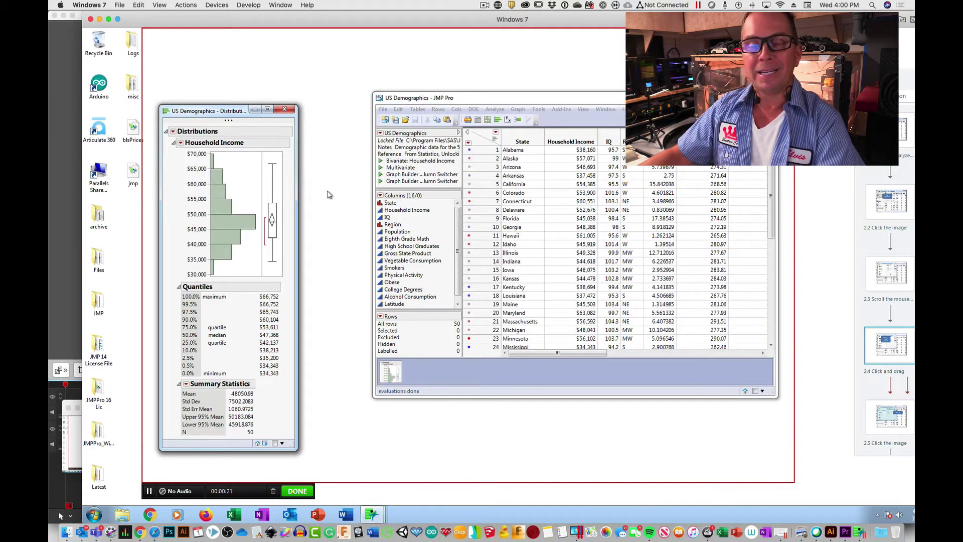
Stop the recording so Insert Slides offers the 23-second capture.
{"action": "key", "text": "F10"}
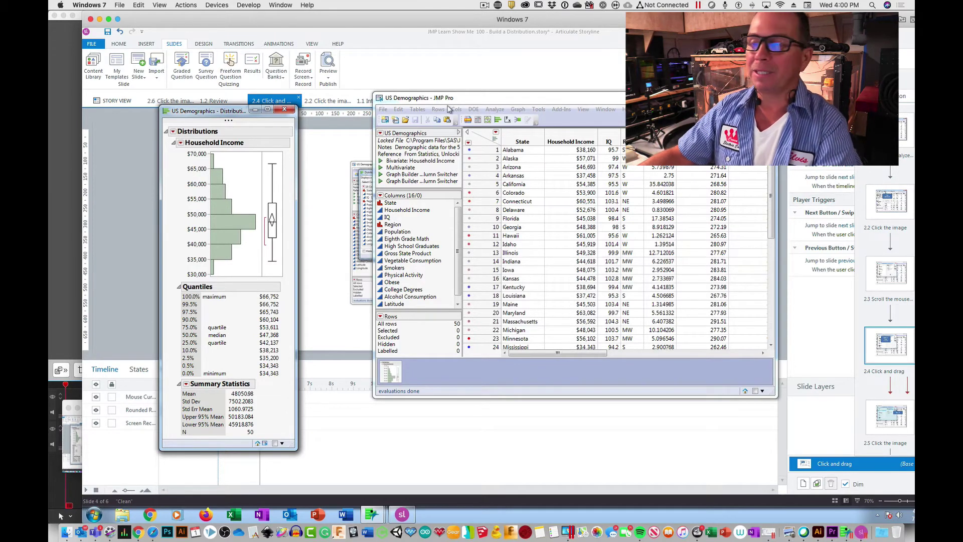
{"action": "key", "text": "super+alt+d"}
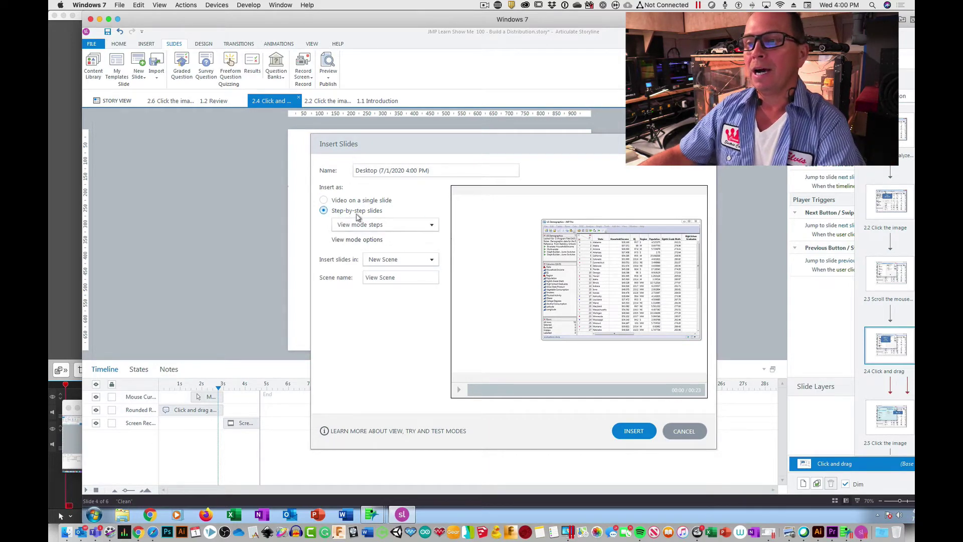
Choose step-by-step slides in View mode and accept the caption options.
{"action": "left_click", "coordinate": [401, 225]}
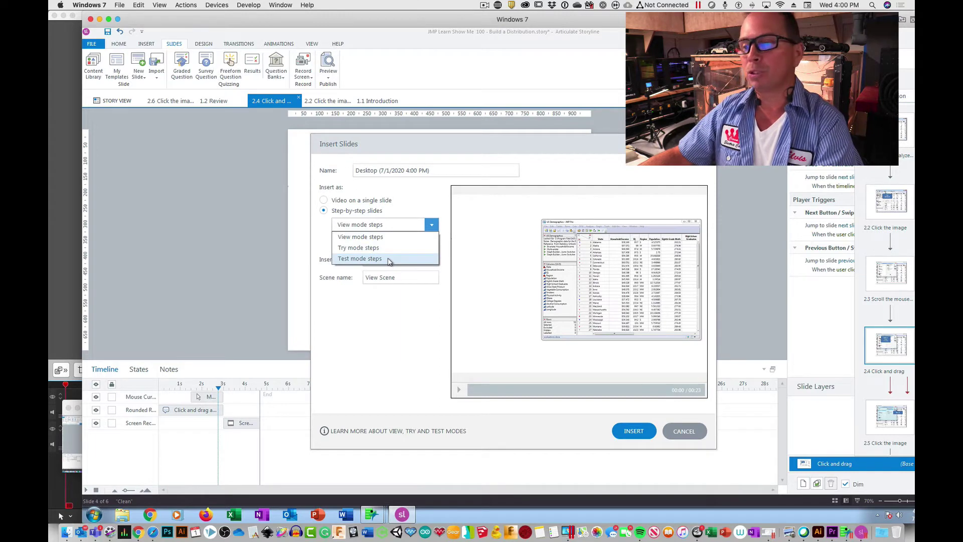
{"action": "left_click", "coordinate": [396, 300]}
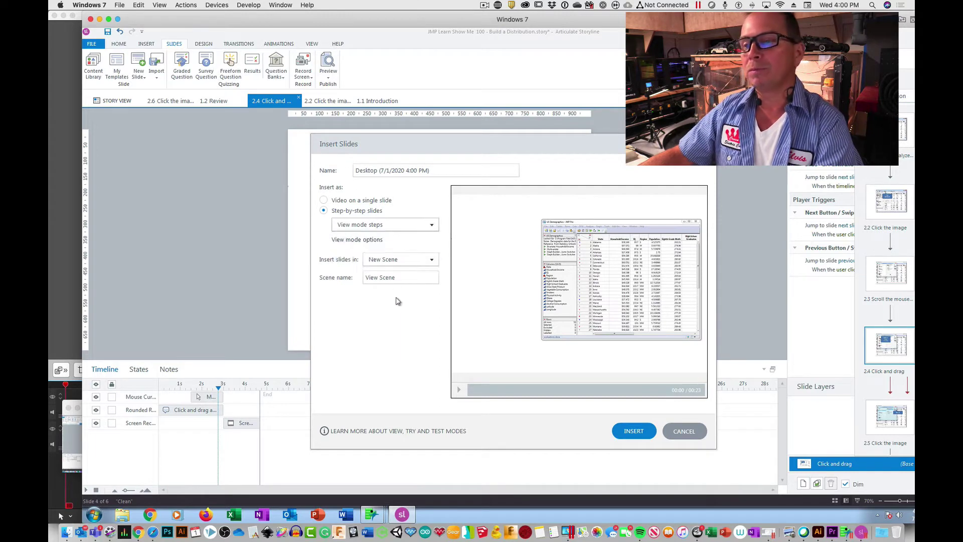
{"action": "left_click", "coordinate": [367, 241]}
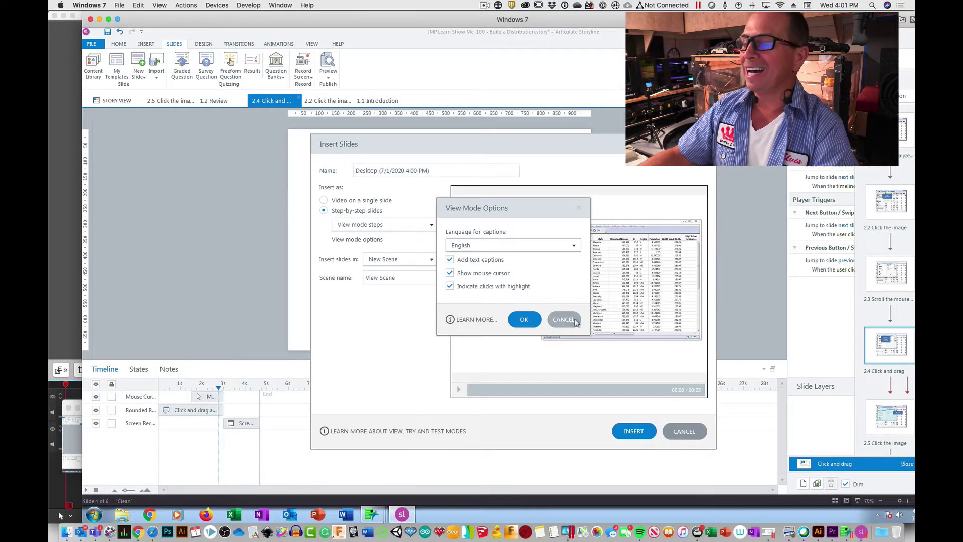
{"action": "left_click", "coordinate": [525, 319]}
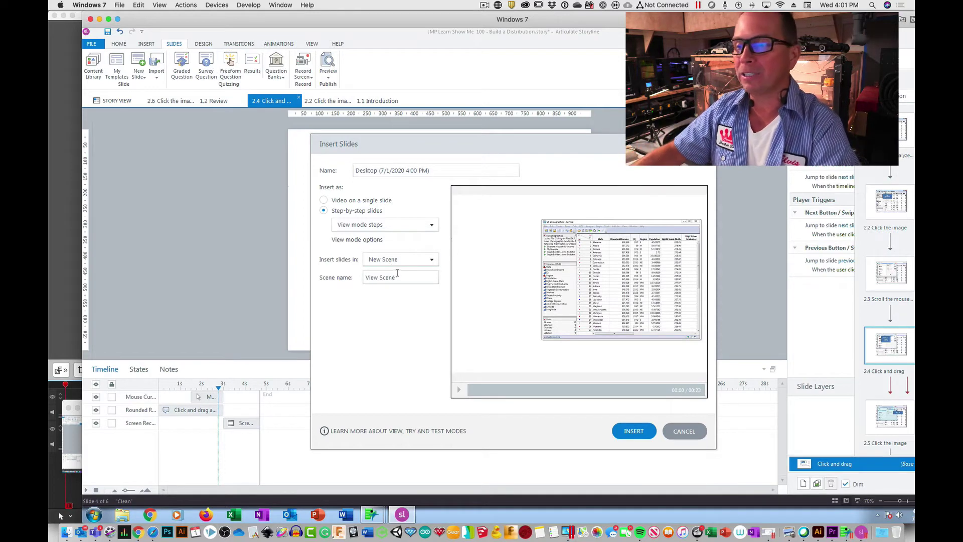
Name the new scene 'View Distribution' and insert the slides.
{"action": "left_click_drag", "start_coordinate": [404, 278], "coordinate": [353, 278]}
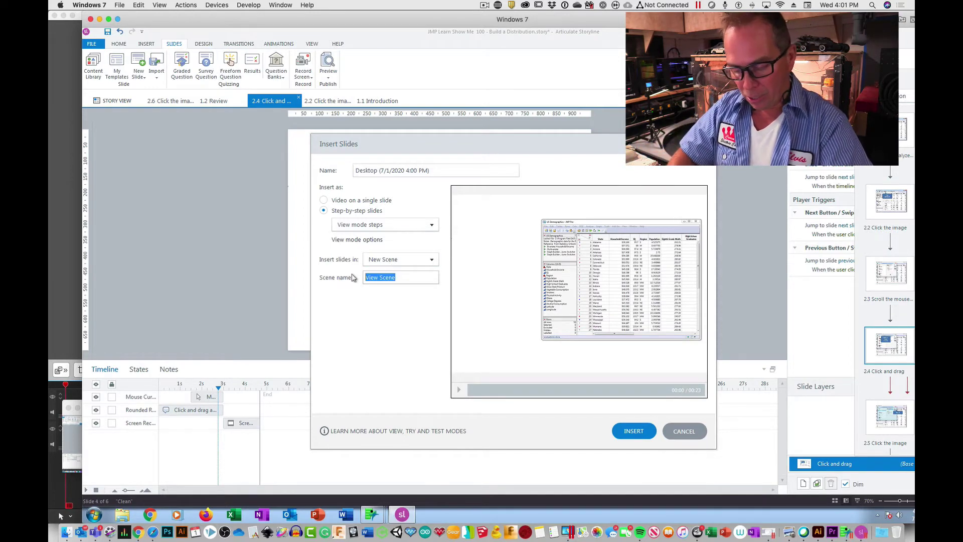
{"action": "type", "text": "Distribution"}
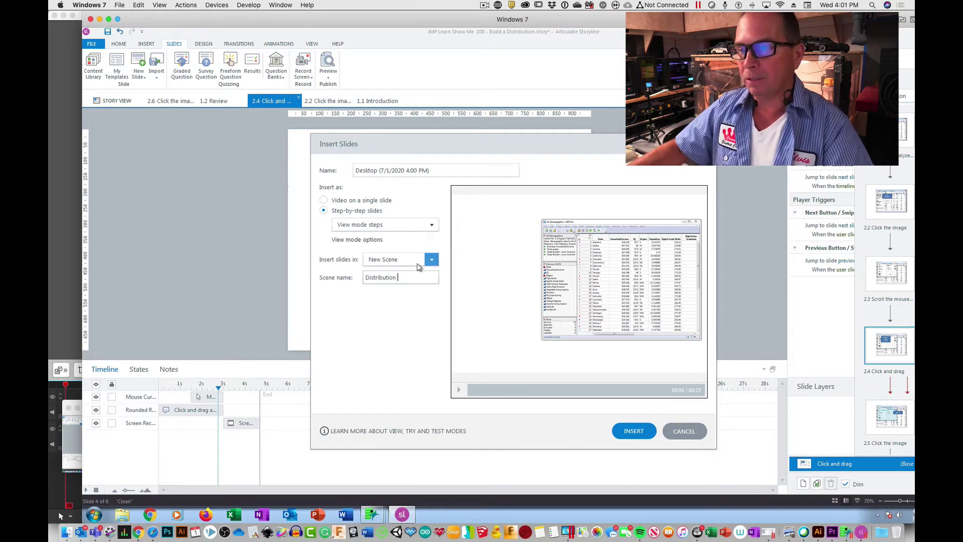
{"action": "left_click", "coordinate": [366, 277]}
{"action": "type", "text": "View"}
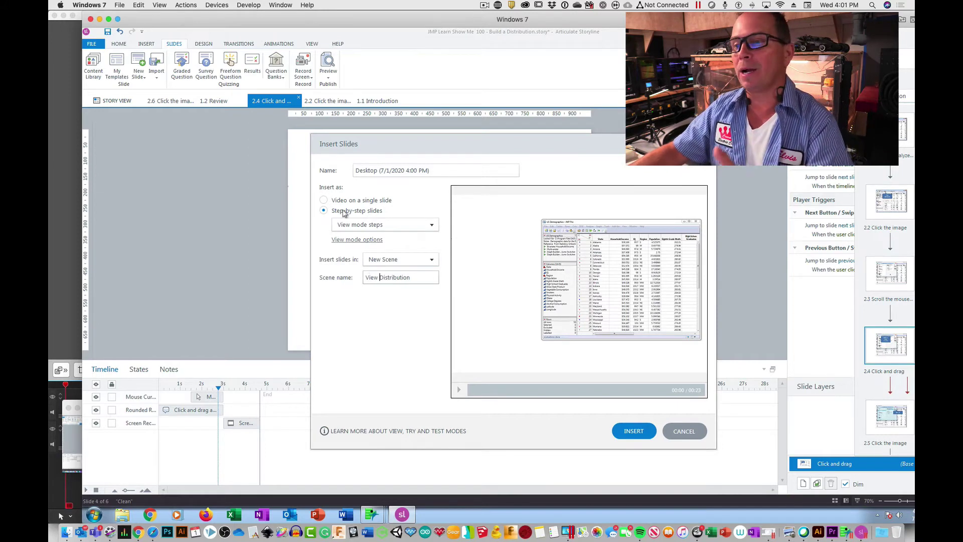
{"action": "left_click", "coordinate": [374, 227]}
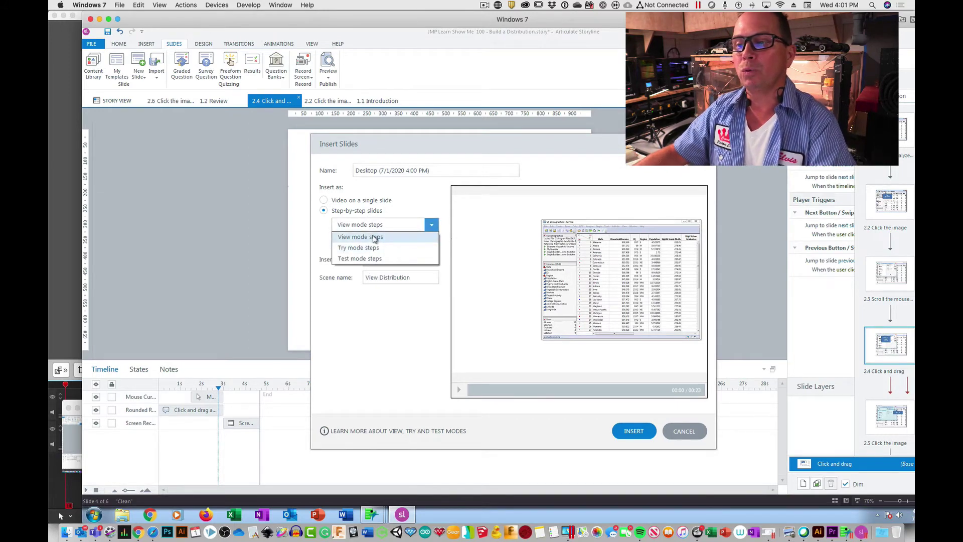
{"action": "left_click", "coordinate": [374, 237]}
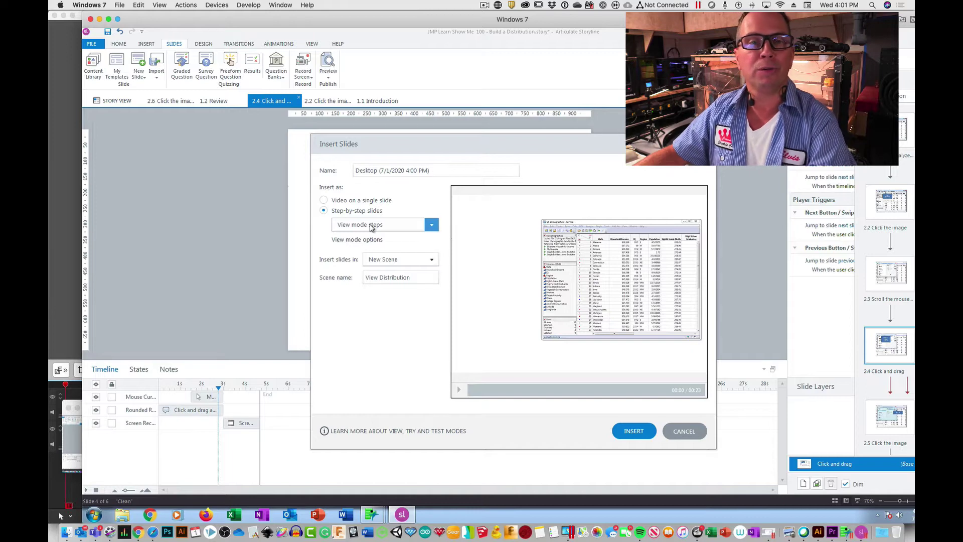
{"action": "left_click", "coordinate": [638, 432]}
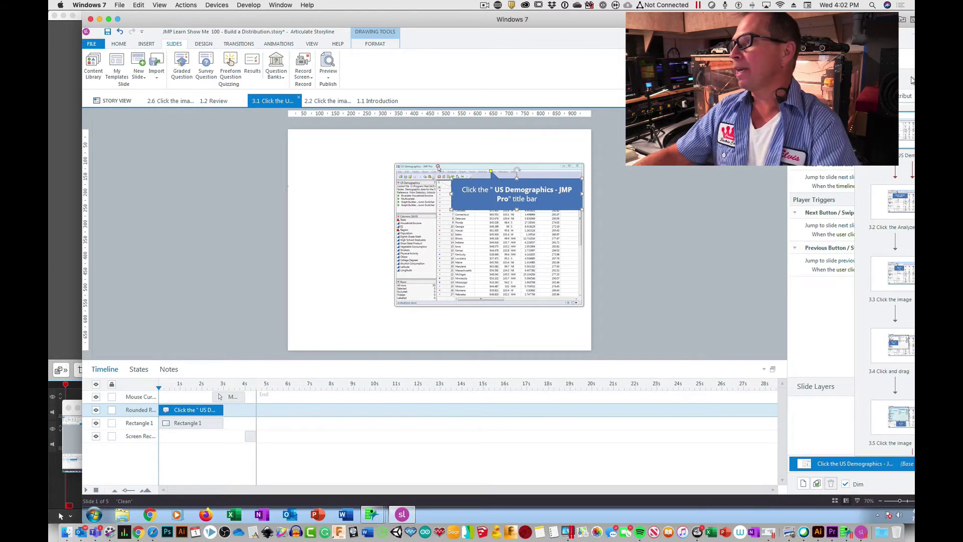
Float the slide panel, delete title-bar slide 3.1, and open slide 3.2 'Click the image'.
{"action": "left_click_drag", "start_coordinate": [901, 82], "coordinate": [656, 81]}
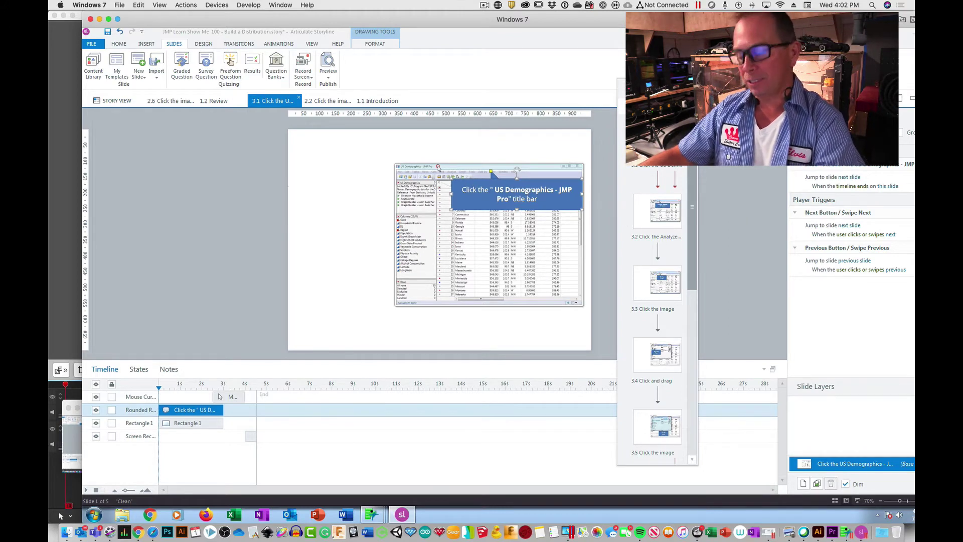
{"action": "key", "text": "Delete"}
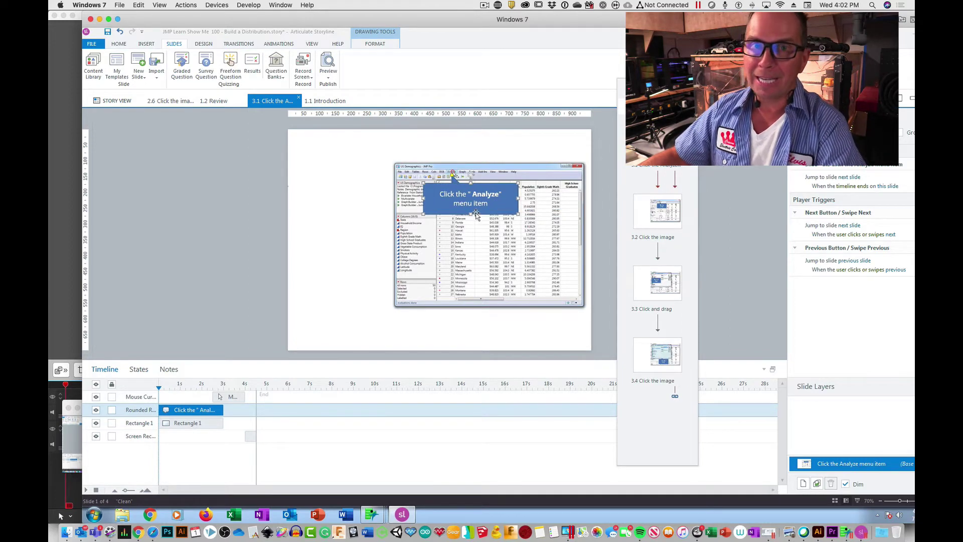
{"action": "left_click", "coordinate": [670, 214]}
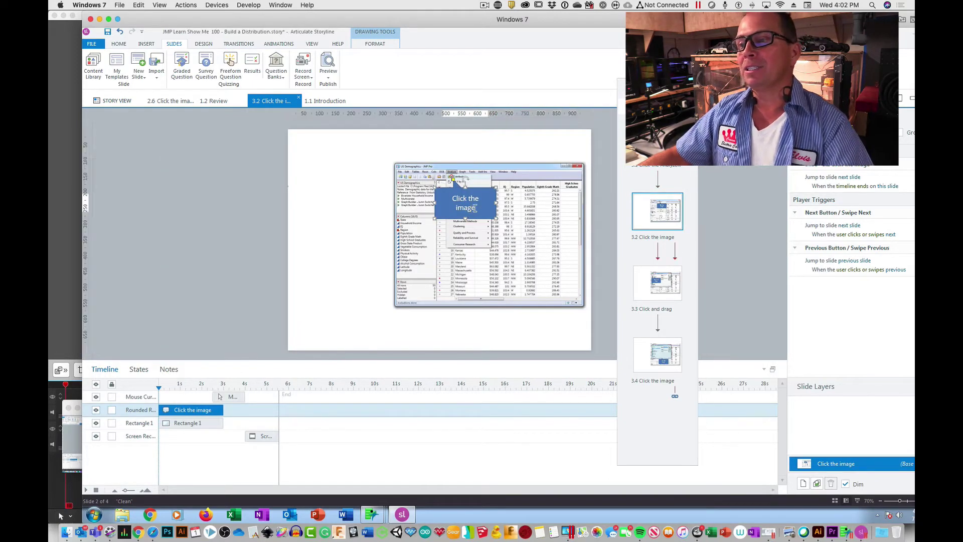
Change the slide 3.2 callout to 'Click Distribution'.
{"action": "left_click", "coordinate": [457, 206]}
{"action": "double_click", "coordinate": [468, 198]}
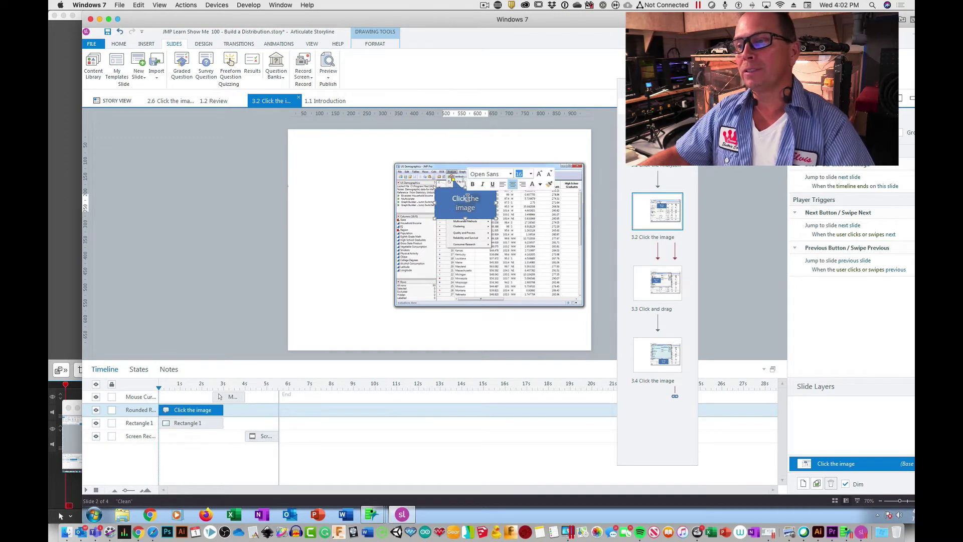
{"action": "type", "text": "Distr"}
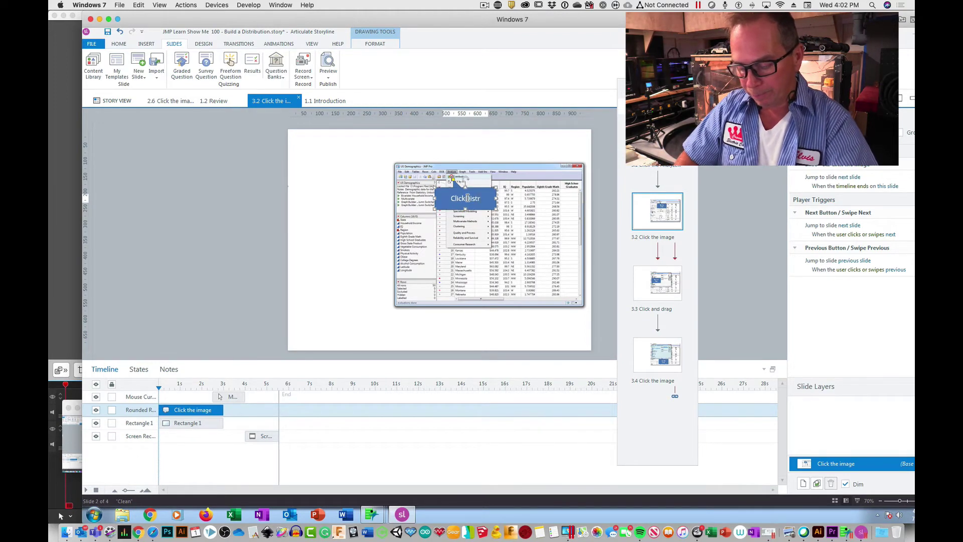
{"action": "type", "text": "ibution"}
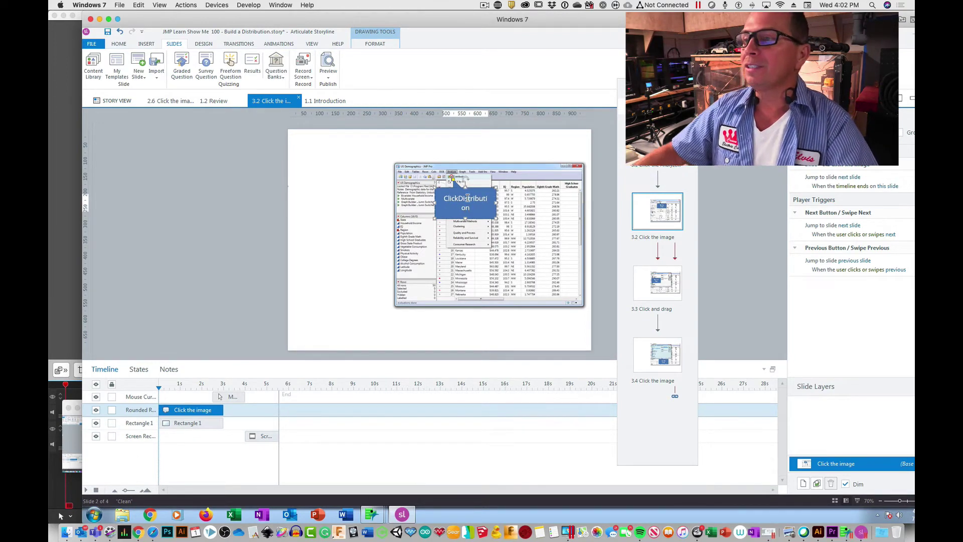
{"action": "left_click", "coordinate": [456, 199]}
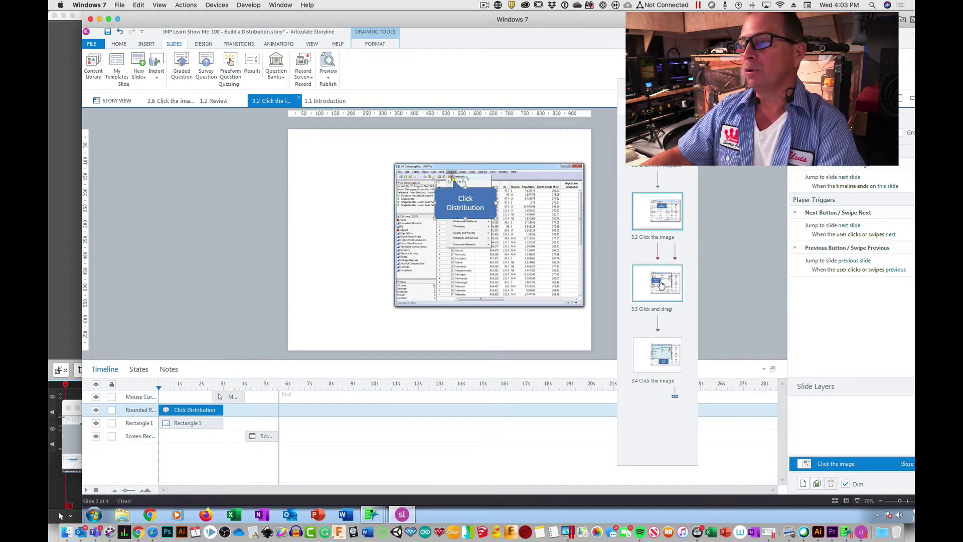
Extend the slide 3.3 callout to 'Click and drag a Column'.
{"action": "left_click", "coordinate": [660, 285]}
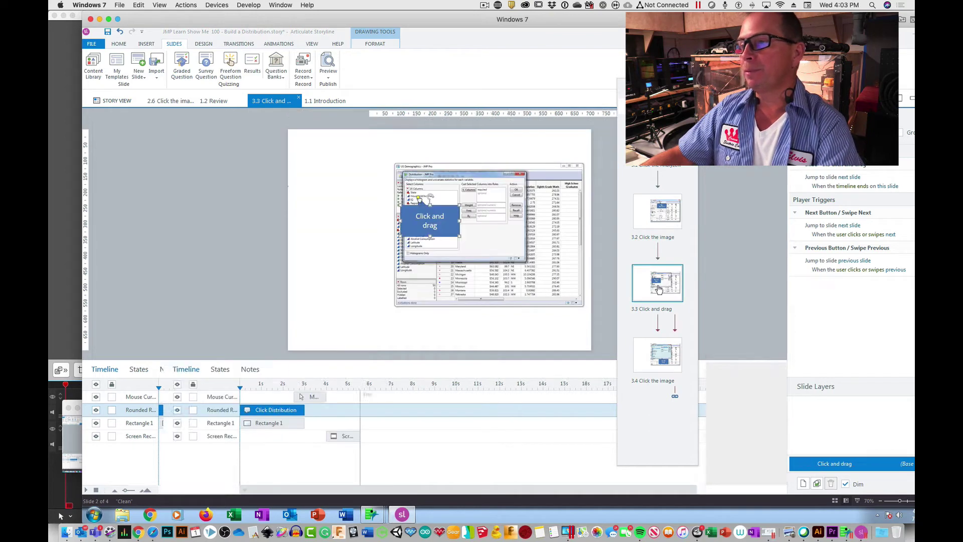
{"action": "left_click", "coordinate": [435, 228]}
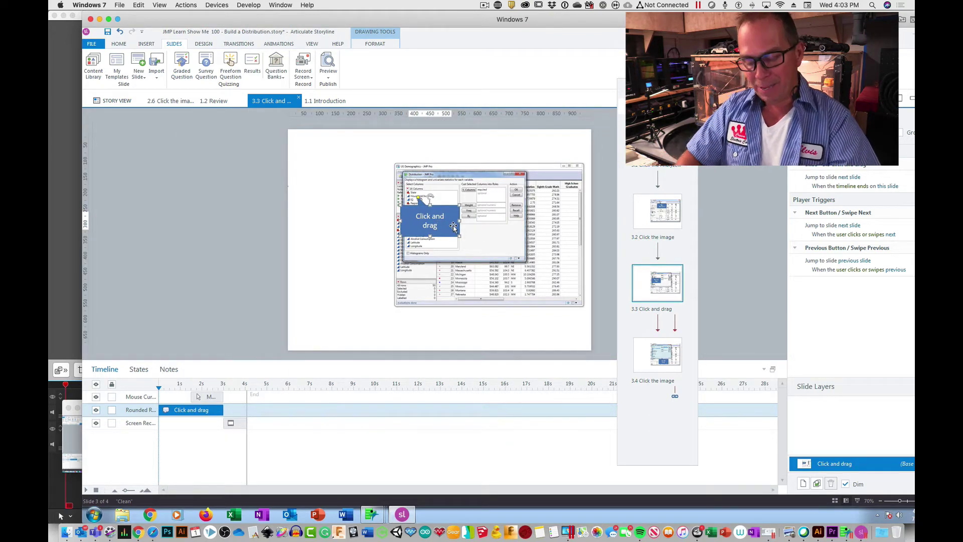
{"action": "type", "text": "a Column"}
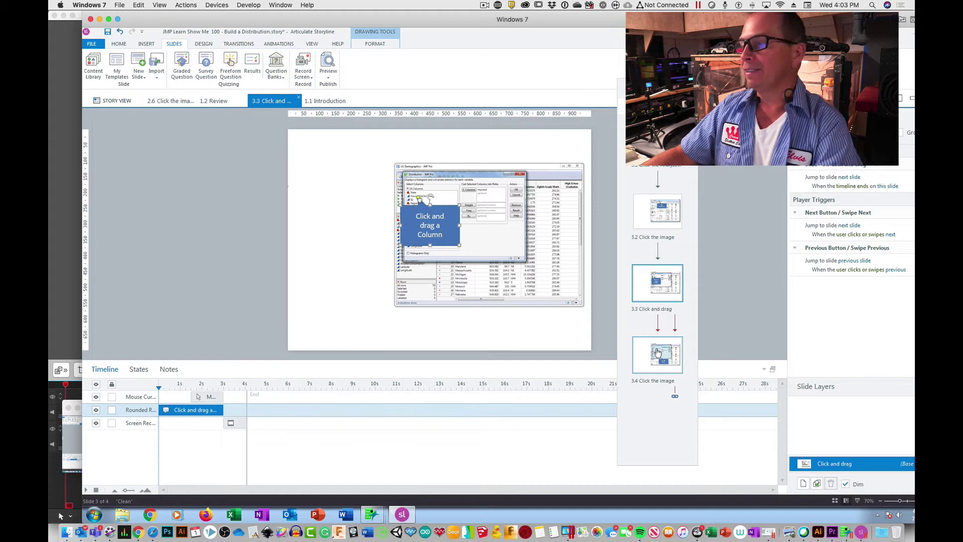
{"action": "left_click", "coordinate": [658, 351]}
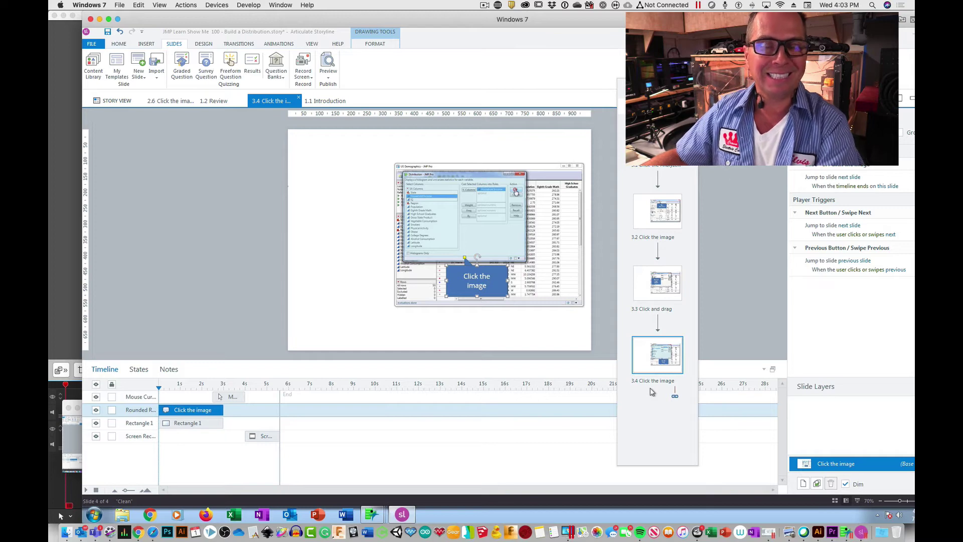
Close the old JMP Distribution report and start a new Record Your Screen capture.
{"action": "left_click", "coordinate": [311, 213]}
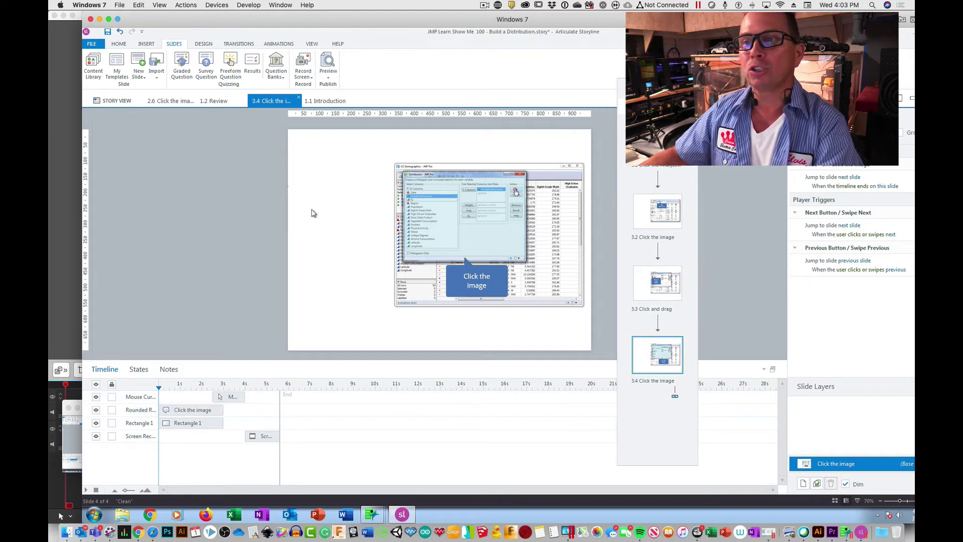
{"action": "left_click", "coordinate": [309, 80]}
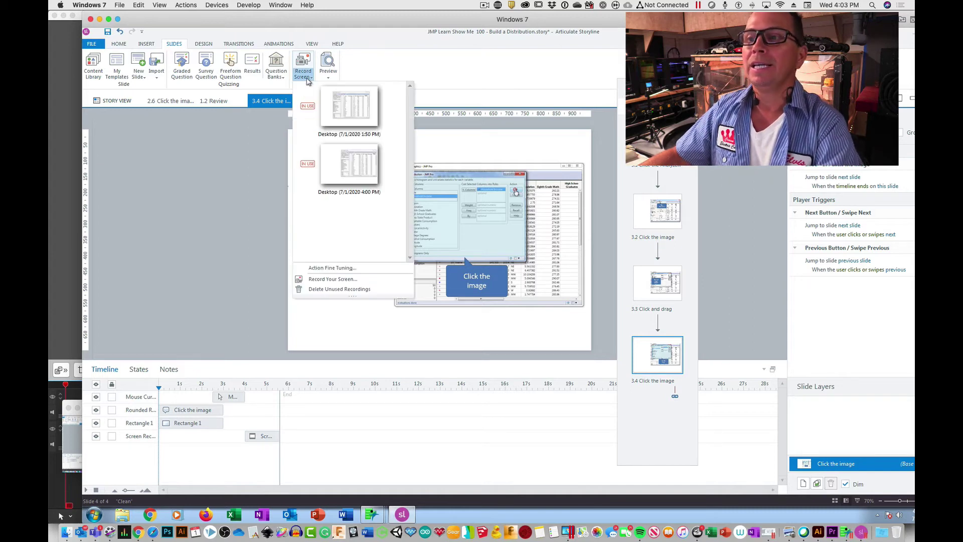
{"action": "left_click", "coordinate": [329, 280]}
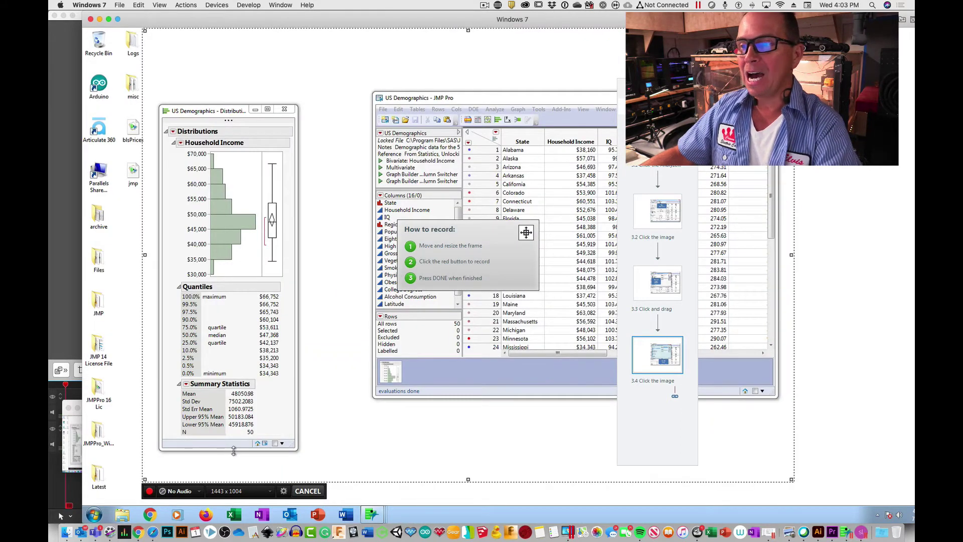
{"action": "left_click", "coordinate": [284, 109]}
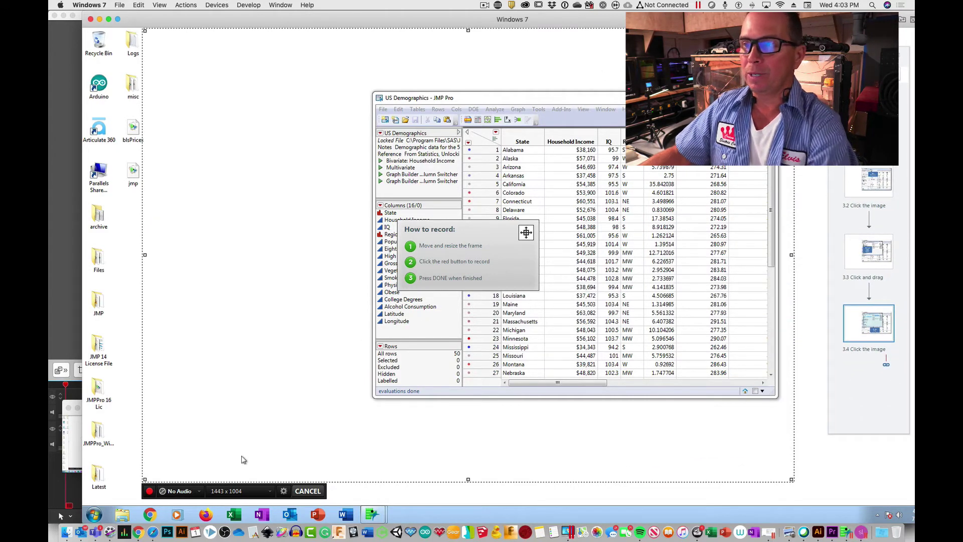
{"action": "left_click", "coordinate": [149, 492]}
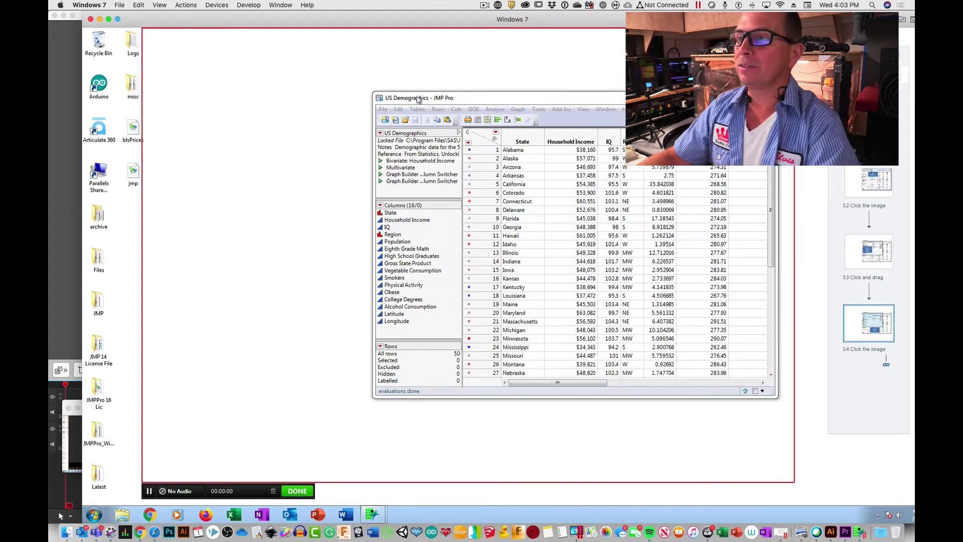
Run a JMP Distribution analysis on the Household Income column of US Demographics.
{"action": "left_click", "coordinate": [419, 99]}
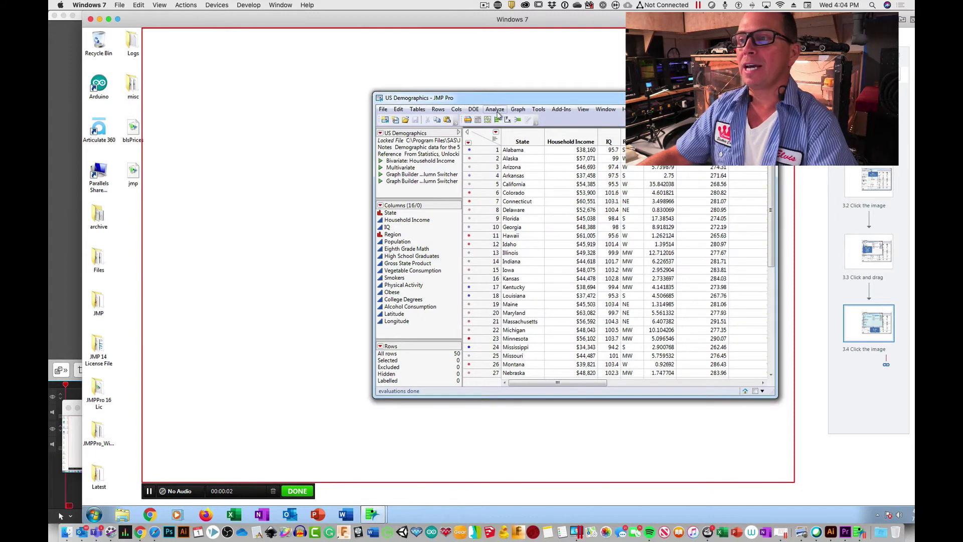
{"action": "left_click", "coordinate": [495, 110]}
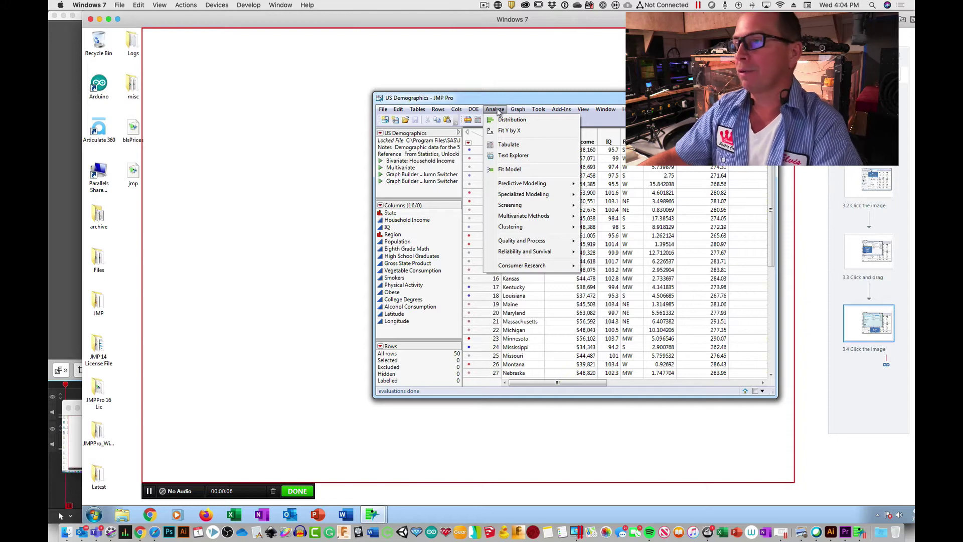
{"action": "left_click", "coordinate": [534, 122]}
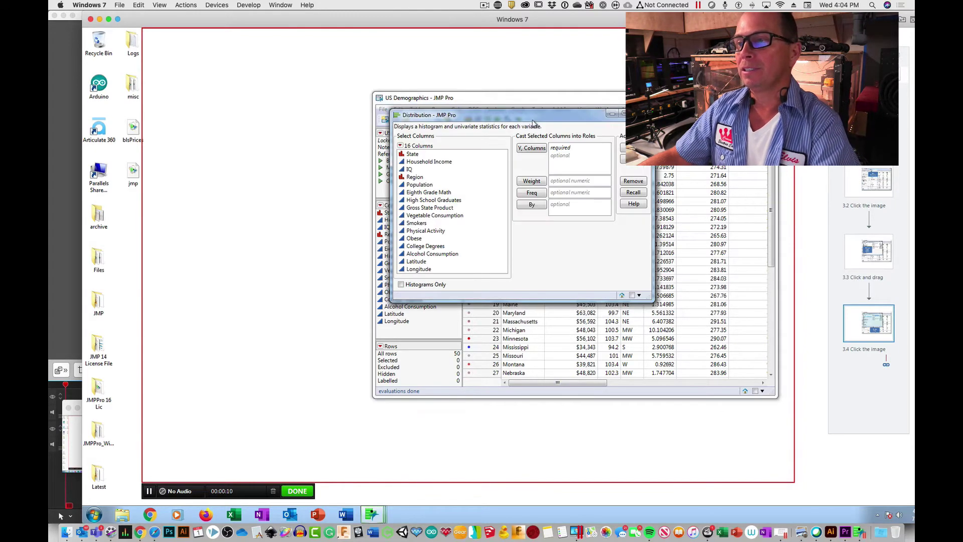
{"action": "left_click_drag", "start_coordinate": [414, 165], "coordinate": [573, 159]}
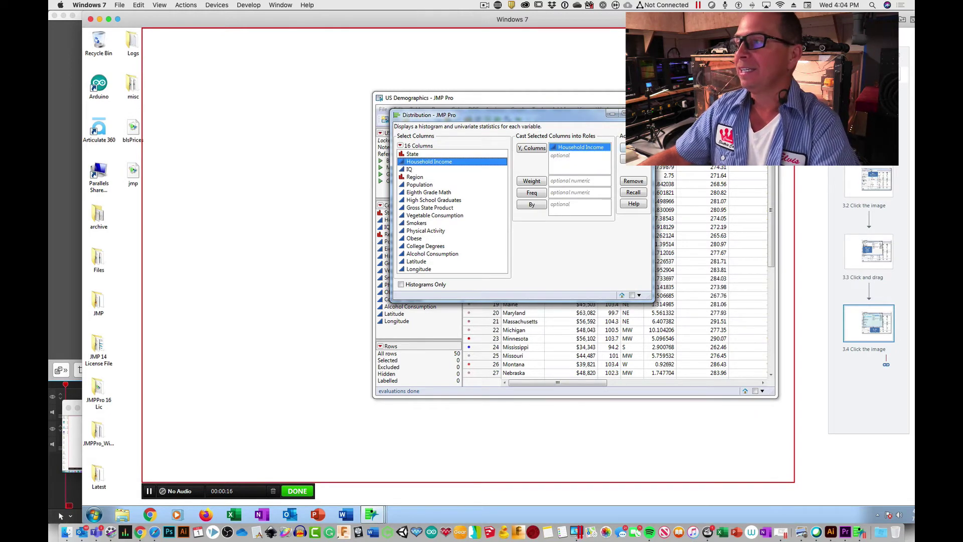
{"action": "left_click", "coordinate": [633, 147]}
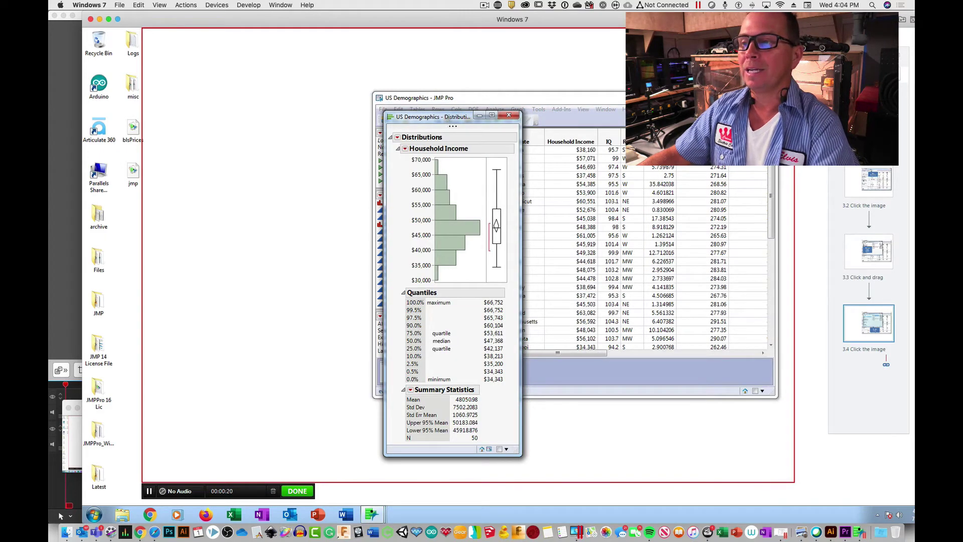
Select the $45,000–$50,000 income bar and stop the screen recording.
{"action": "left_click", "coordinate": [453, 231]}
{"action": "mouse_move", "coordinate": [453, 230]}
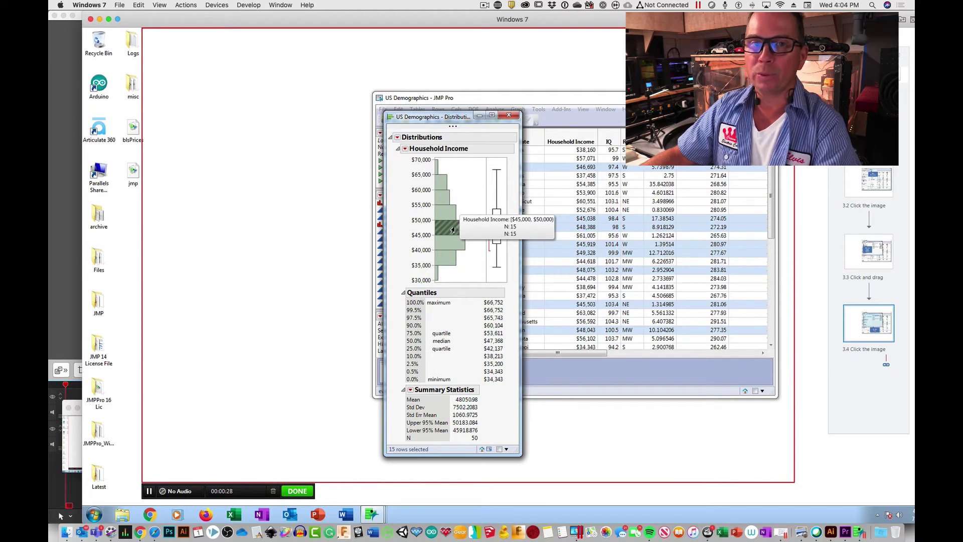
{"action": "key", "text": "super"}
{"action": "key", "text": "ctrl+s"}
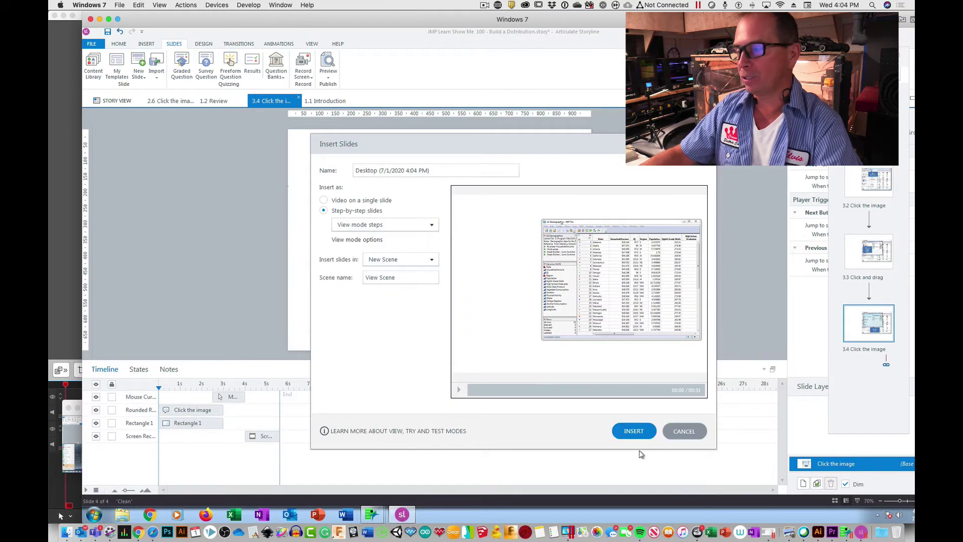
Insert the JMP recording as step-by-step slides with captions kept on.
{"action": "left_click", "coordinate": [364, 242]}
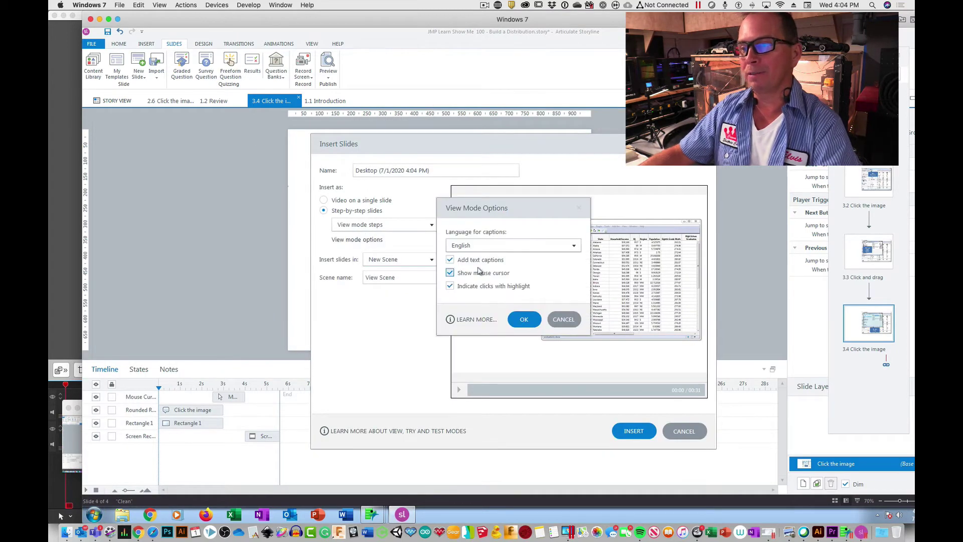
{"action": "left_click", "coordinate": [536, 321]}
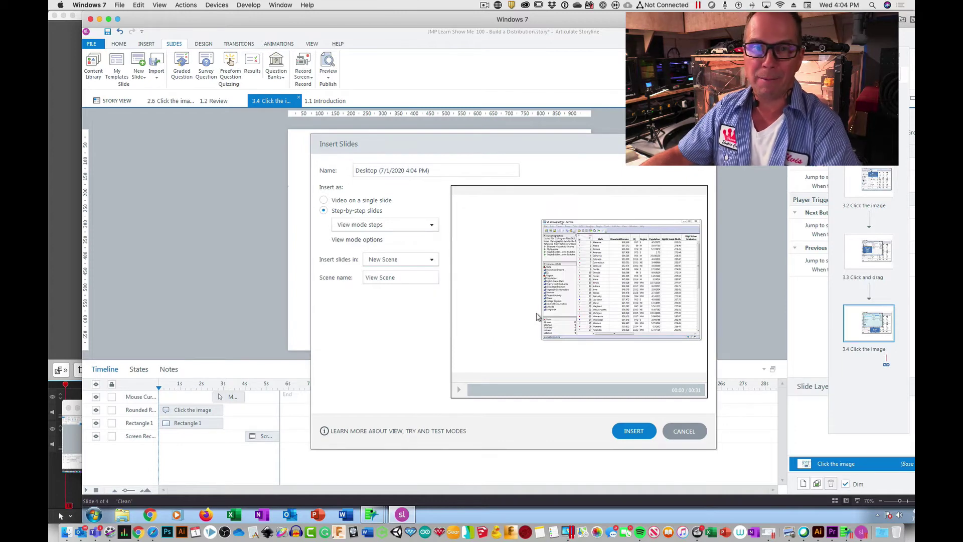
{"action": "left_click", "coordinate": [630, 431]}
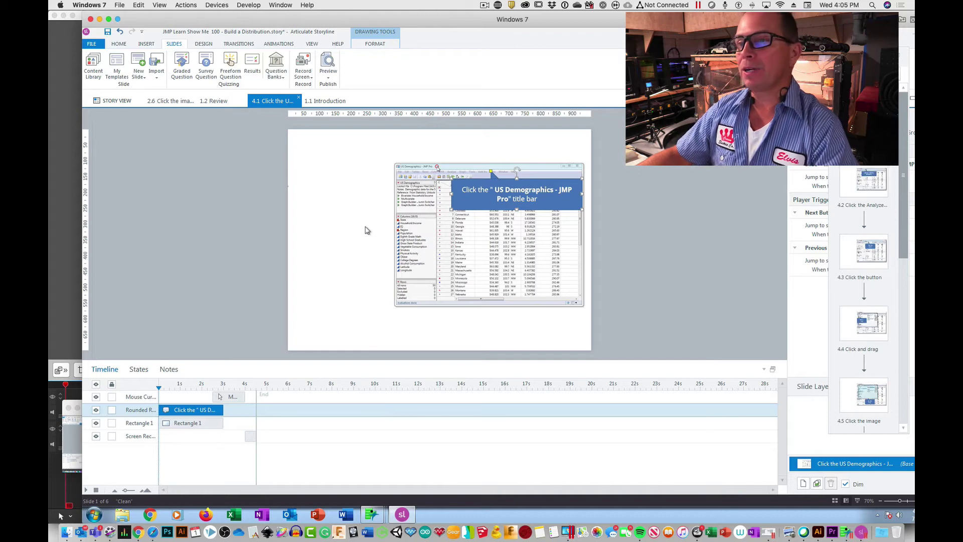
Delete the old third scene from Story View.
{"action": "left_click", "coordinate": [93, 100]}
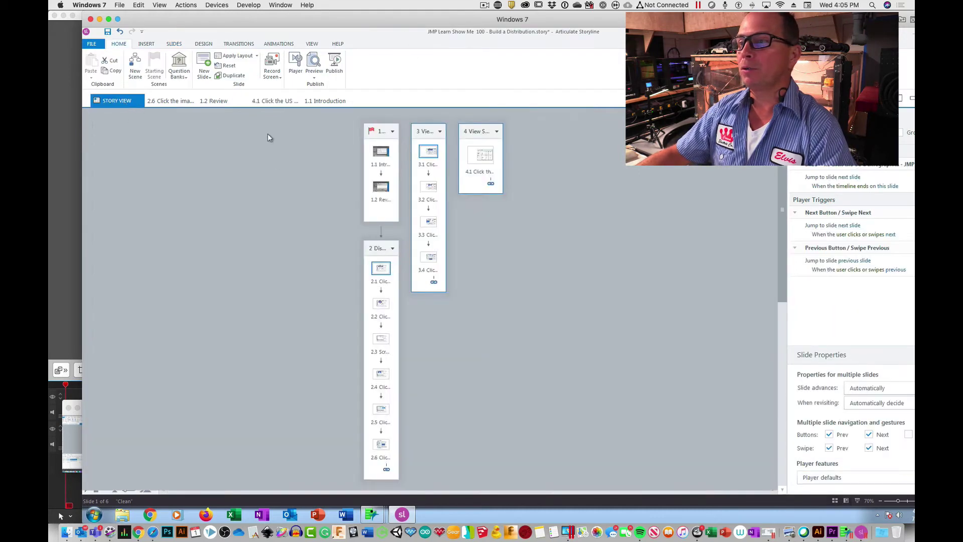
{"action": "left_click", "coordinate": [422, 133]}
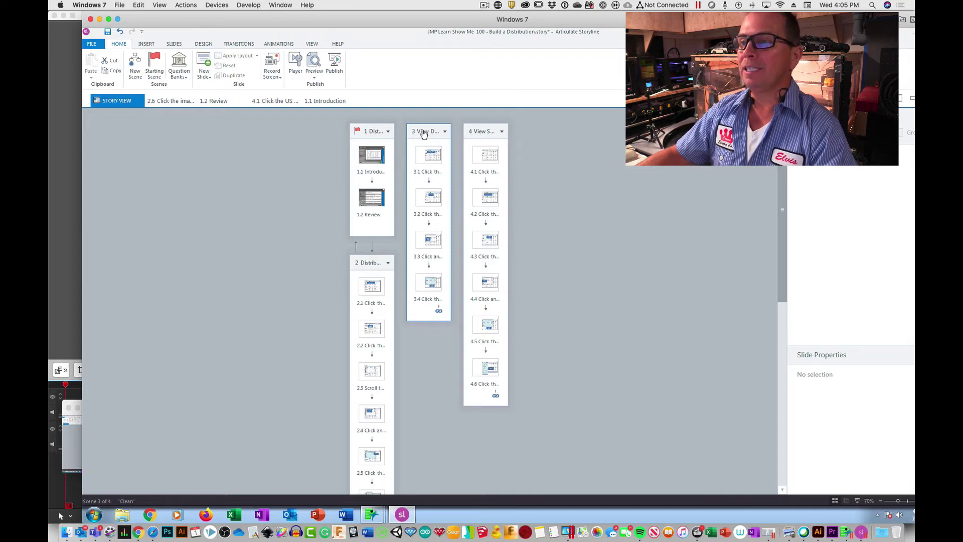
{"action": "right_click", "coordinate": [424, 134]}
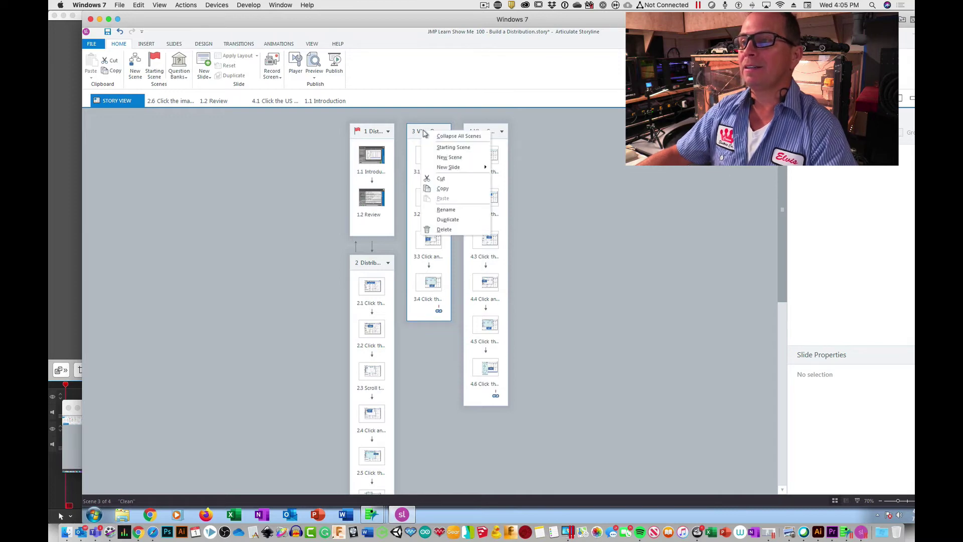
{"action": "left_click", "coordinate": [450, 229]}
{"action": "left_click", "coordinate": [470, 300]}
Rename the new recorded scene to 'Distribution' and select it.
{"action": "double_click", "coordinate": [453, 132]}
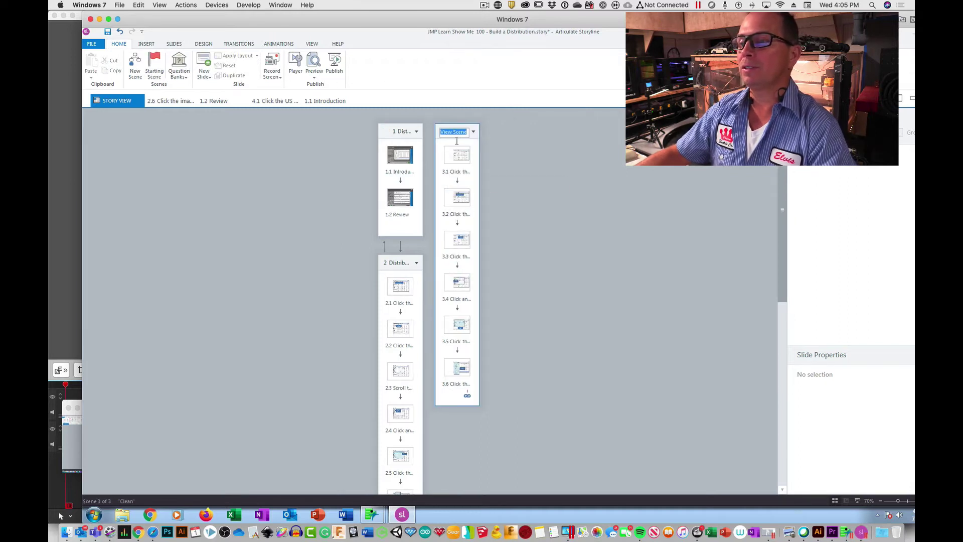
{"action": "type", "text": "Dis"}
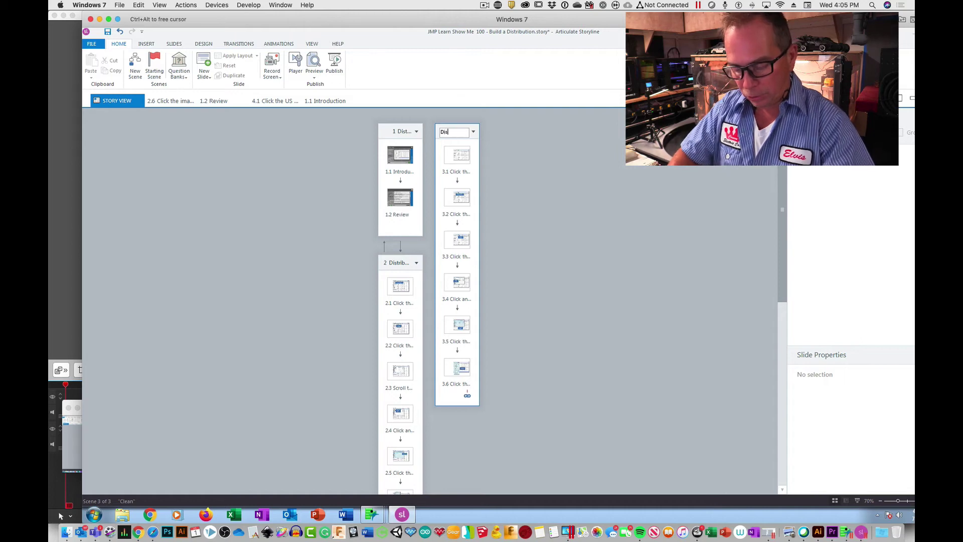
{"action": "type", "text": "tribution"}
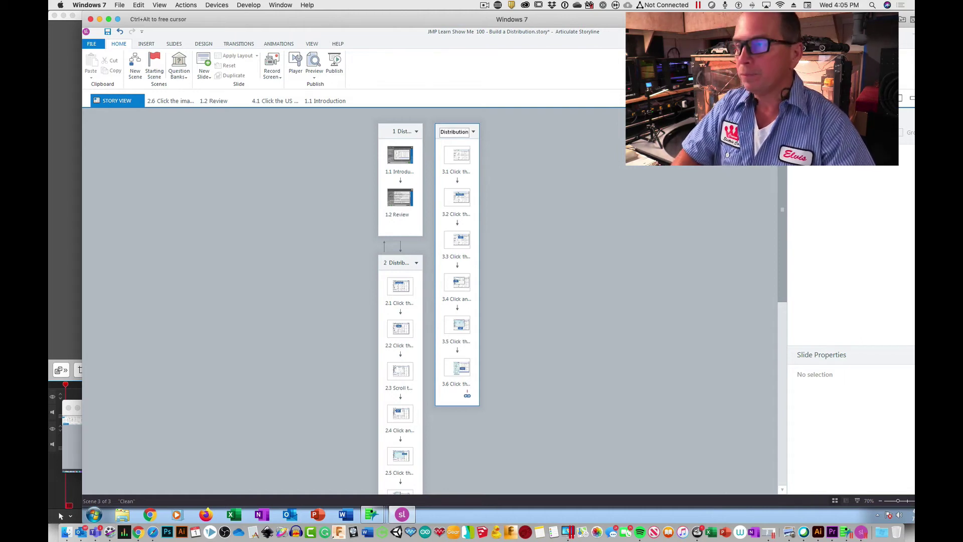
{"action": "key", "text": "Return"}
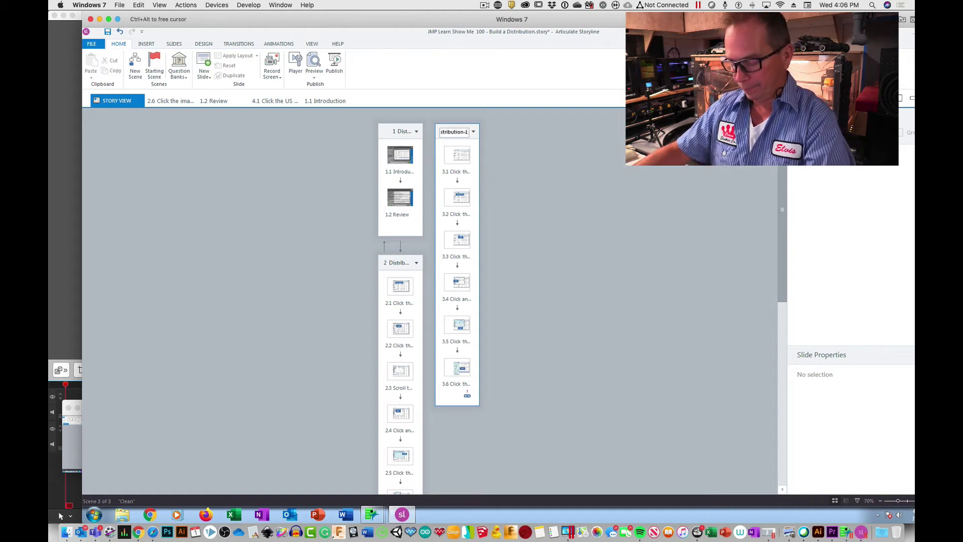
{"action": "left_click", "coordinate": [461, 132]}
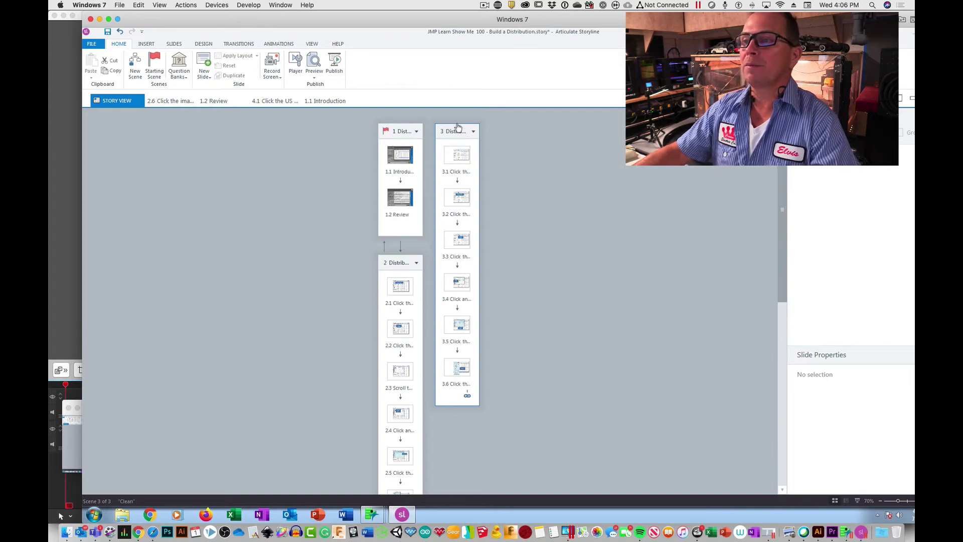
Delete the title-bar step slide and reword the next caption to 'Click Distribution'.
{"action": "double_click", "coordinate": [458, 154]}
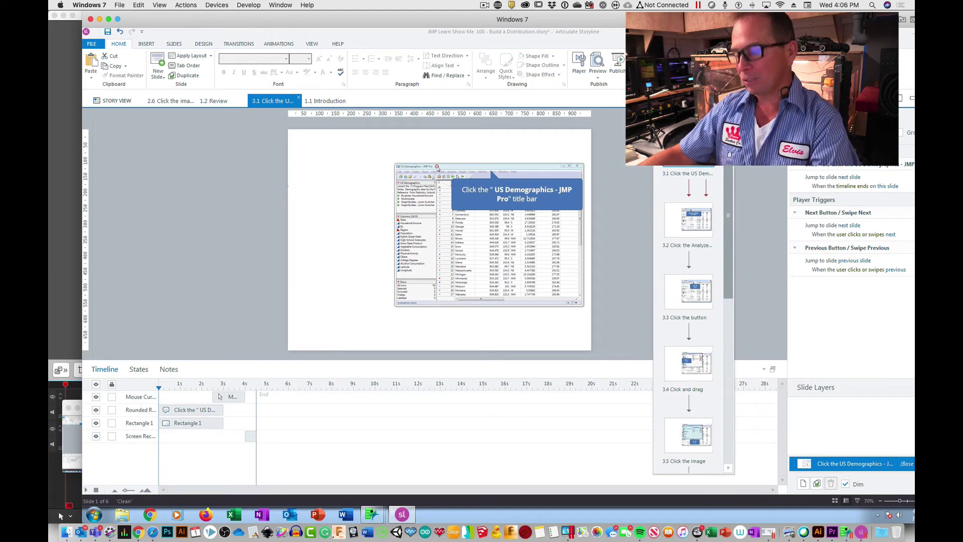
{"action": "key", "text": "Delete"}
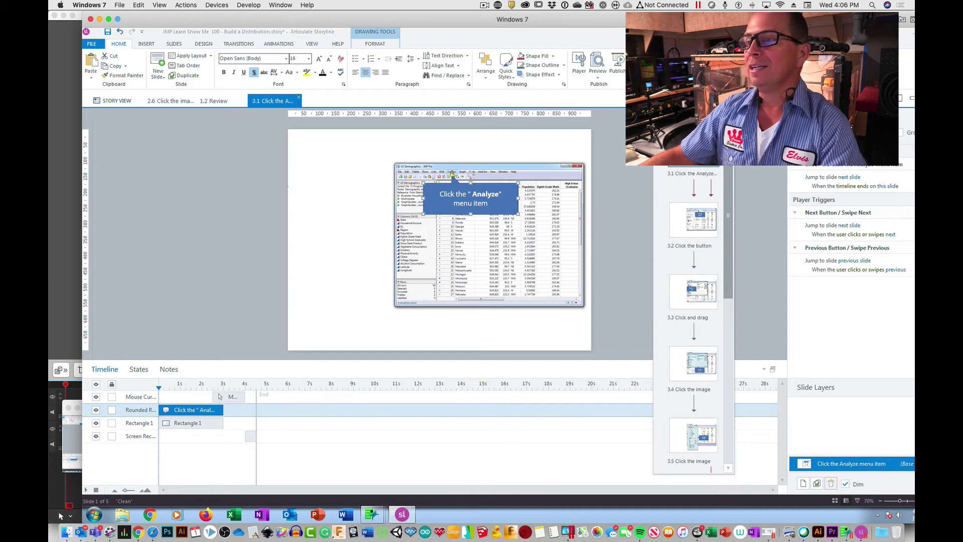
{"action": "left_click", "coordinate": [698, 221]}
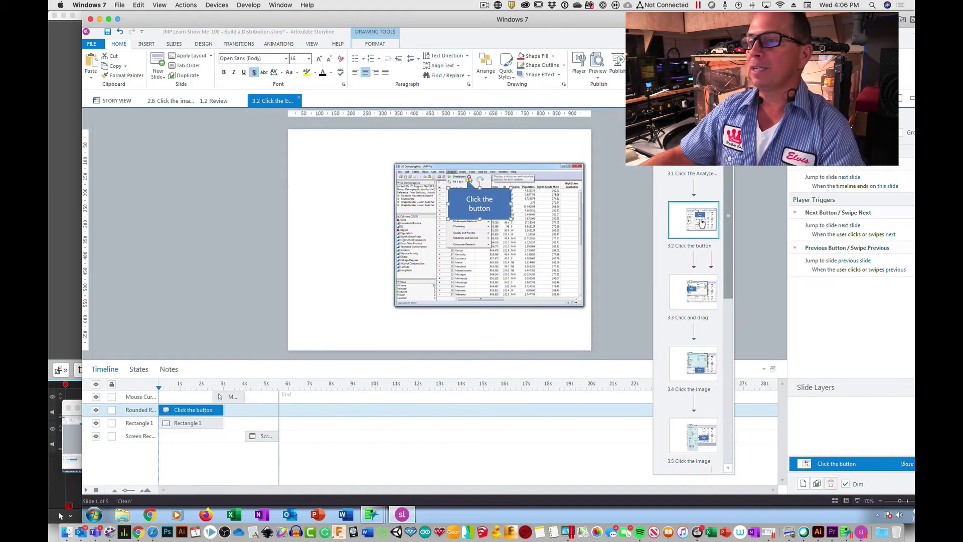
{"action": "left_click", "coordinate": [485, 205]}
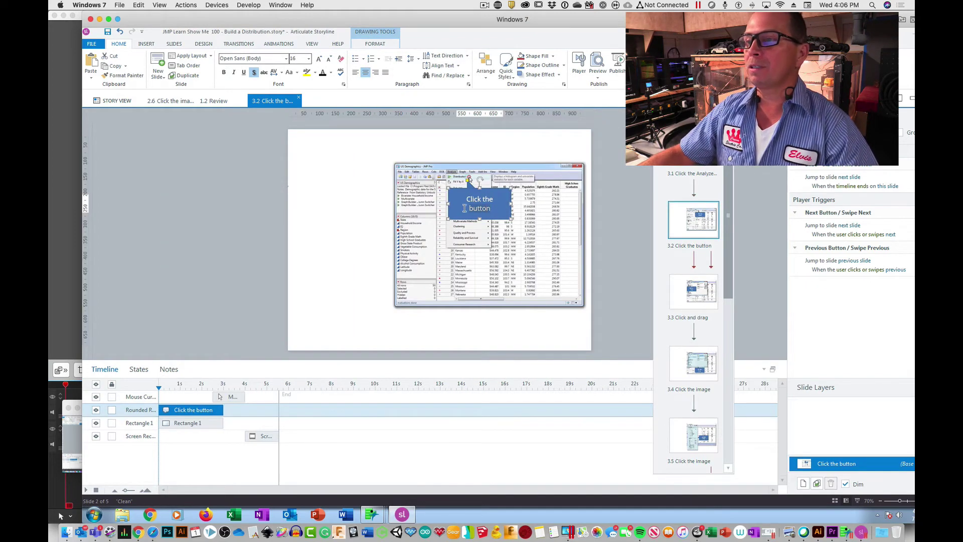
{"action": "key", "text": "ctrl+shift+End"}
{"action": "type", "text": "Distrib"}
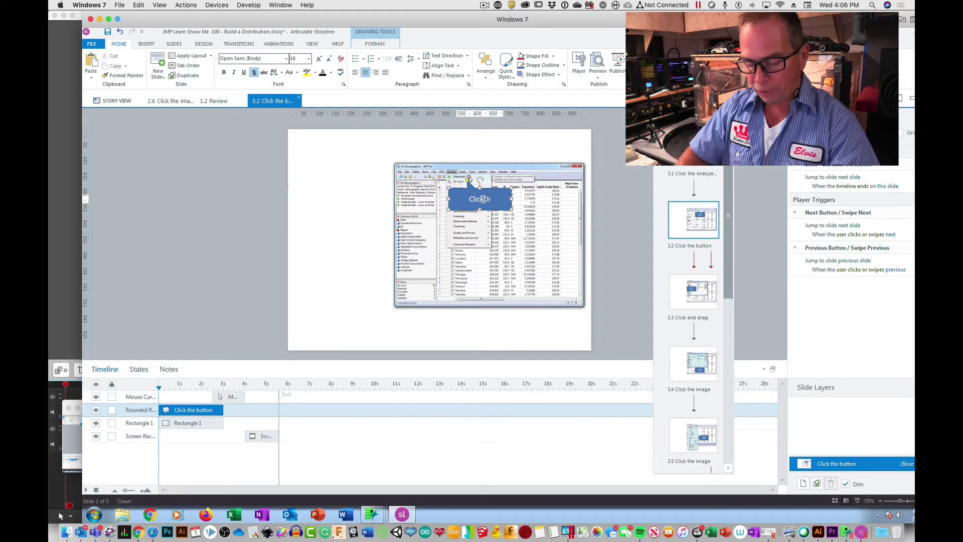
{"action": "type", "text": "ution"}
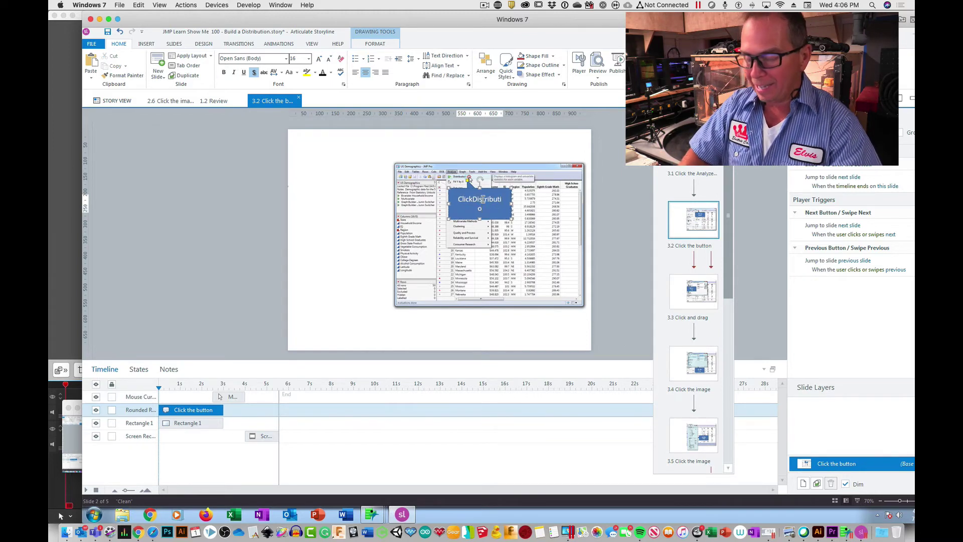
{"action": "left_click", "coordinate": [474, 199]}
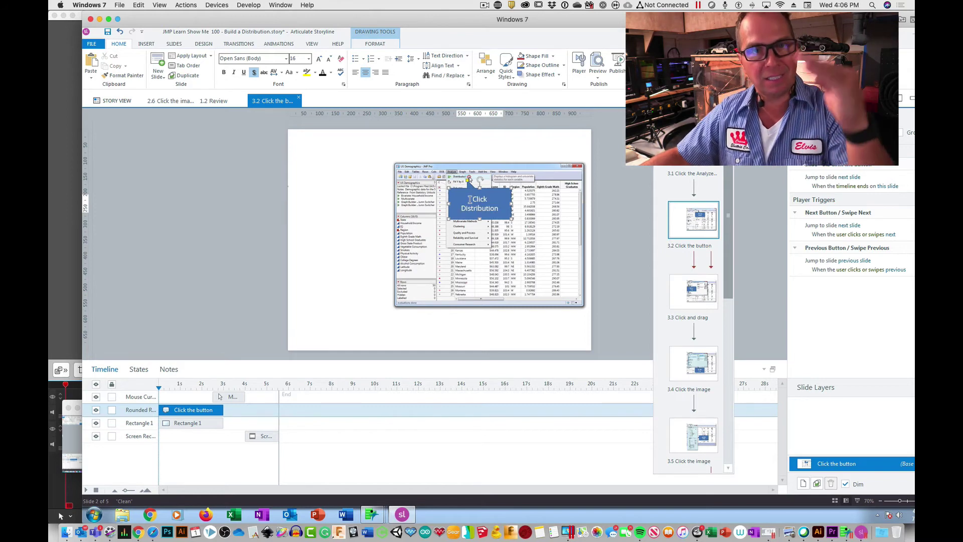
{"action": "left_click", "coordinate": [700, 291]}
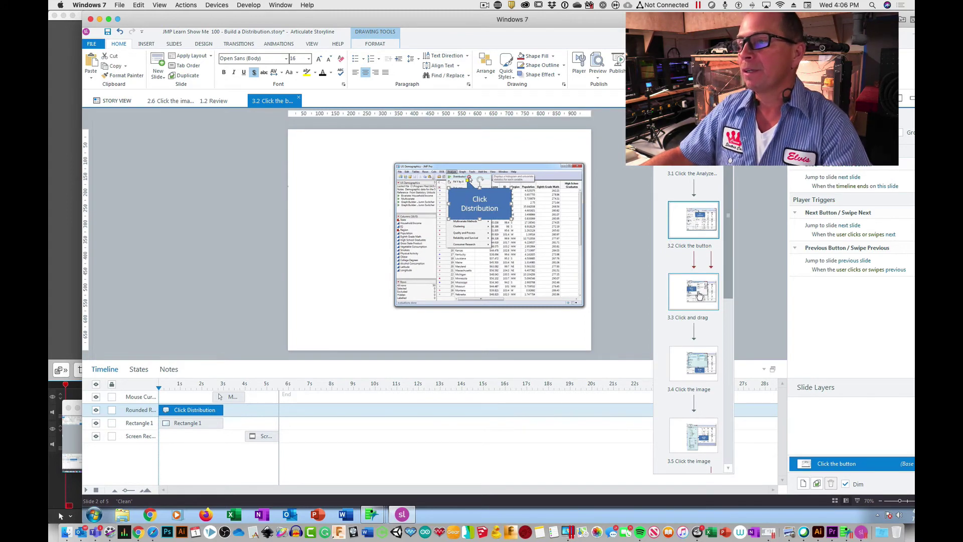
Reword the Click and drag caption to refer to 'any Column'.
{"action": "left_click", "coordinate": [700, 297]}
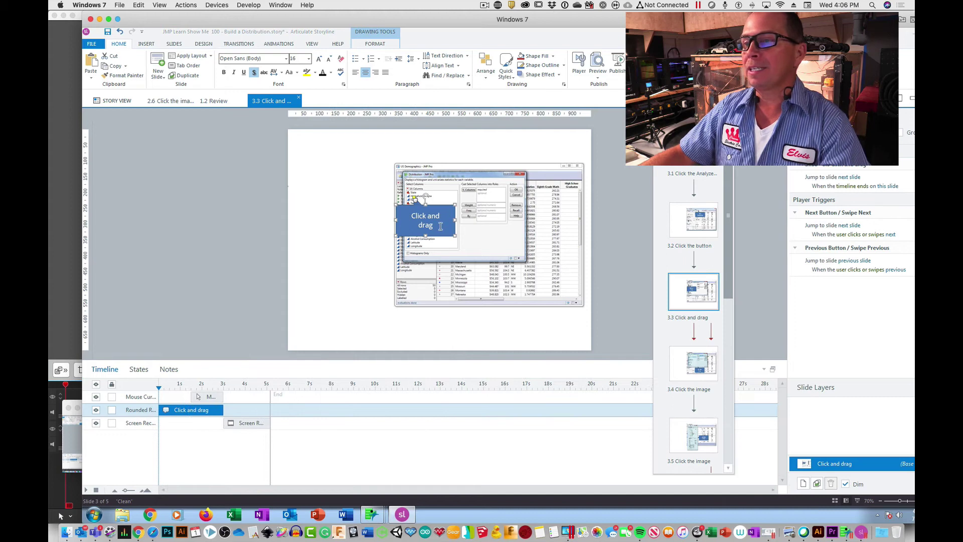
{"action": "left_click", "coordinate": [441, 225]}
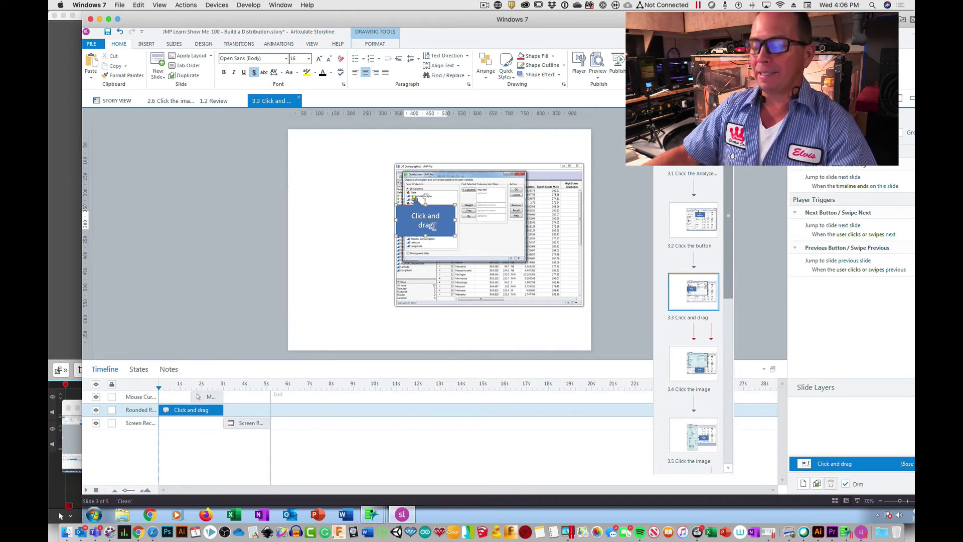
{"action": "type", "text": "Column"}
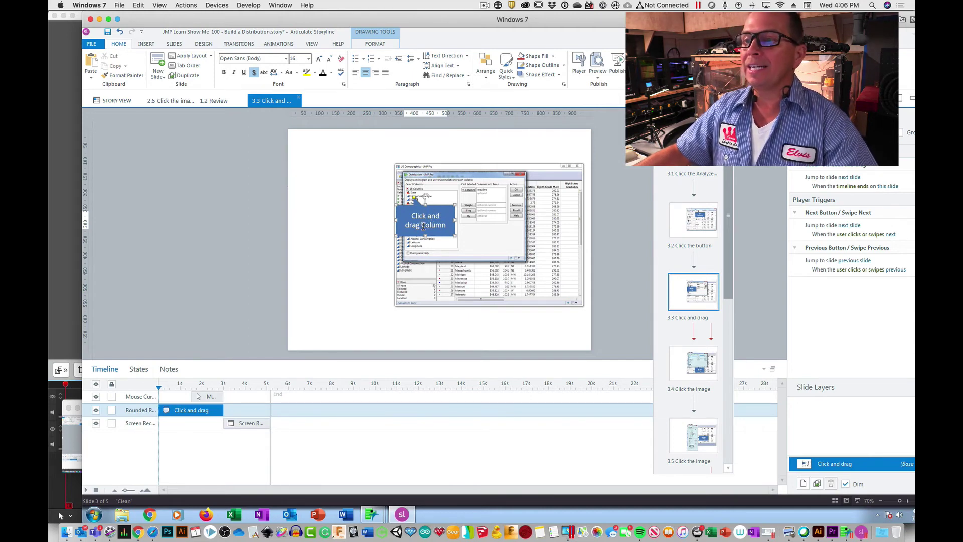
{"action": "left_click", "coordinate": [424, 226]}
{"action": "type", "text": "any C"}
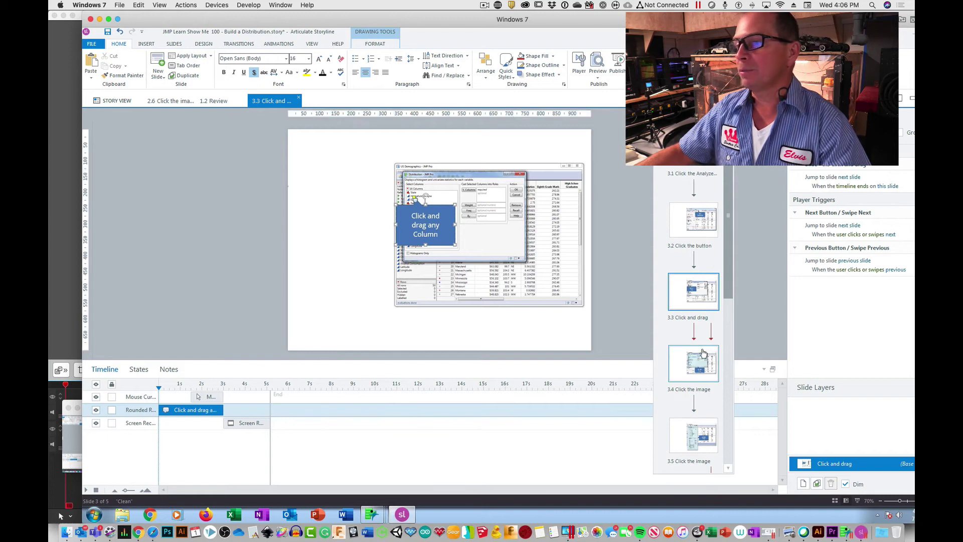
Change slide 3.4's callout text to 'Click OK'.
{"action": "left_click", "coordinate": [701, 383]}
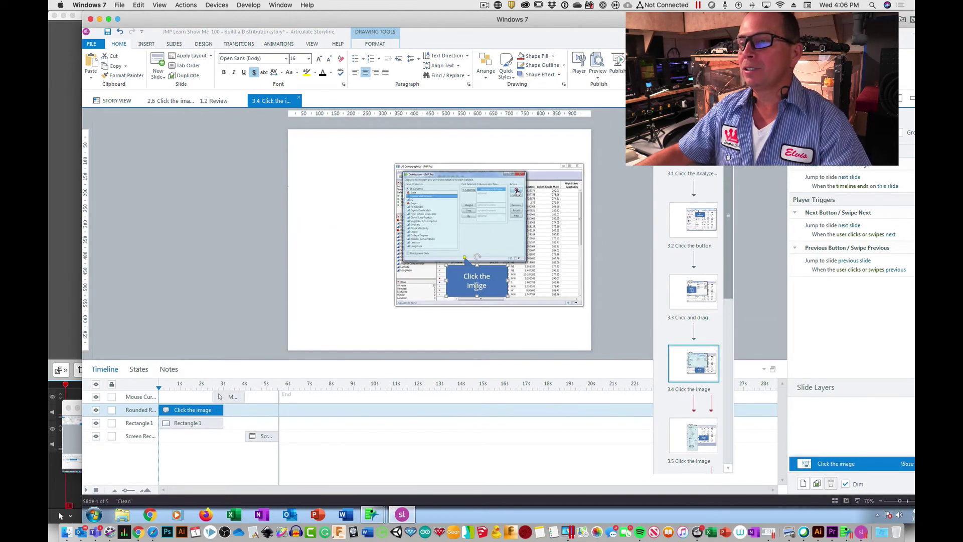
{"action": "left_click", "coordinate": [491, 289]}
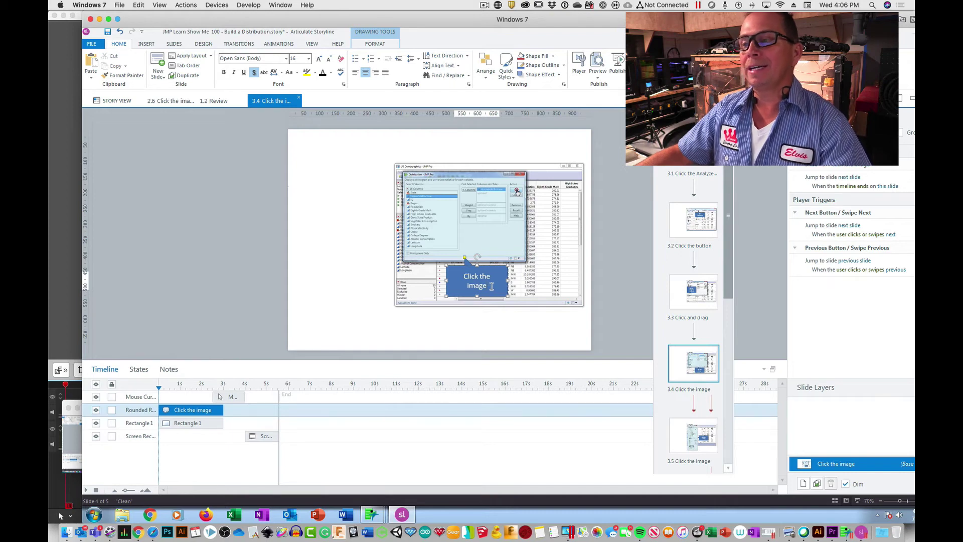
{"action": "left_click_drag", "start_coordinate": [492, 287], "coordinate": [462, 284]}
{"action": "key", "text": "BackSpace"}
{"action": "key", "text": "BackSpace"}
{"action": "key", "text": "BackSpace"}
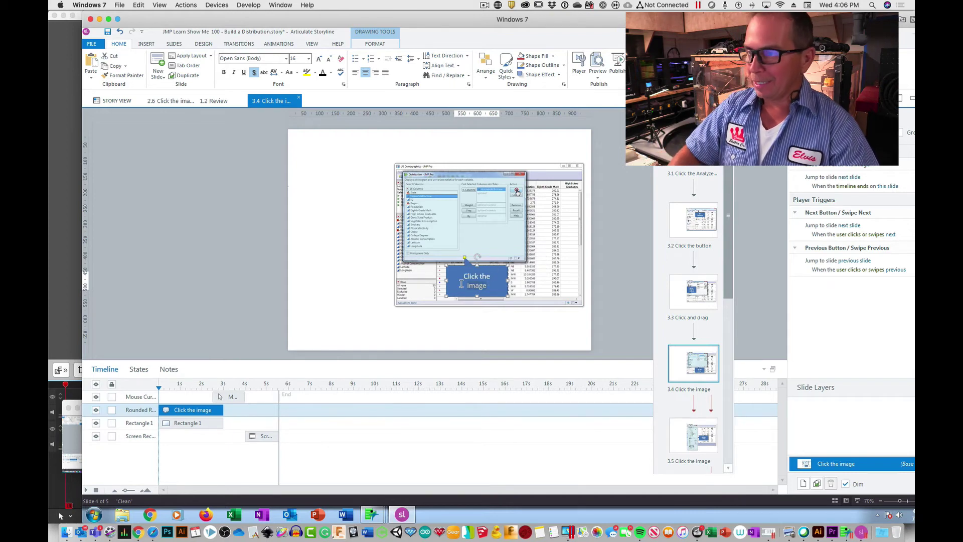
{"action": "key", "text": "BackSpace"}
{"action": "key", "text": "BackSpace"}
{"action": "type", "text": "OK"}
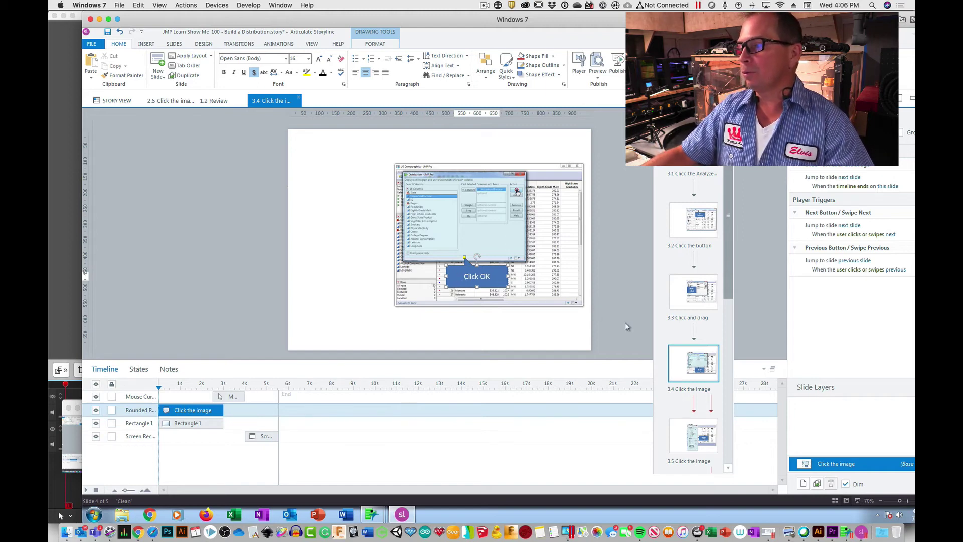
Change slide 3.5's callout text to 'Select a Histogram Bar'.
{"action": "left_click", "coordinate": [692, 438]}
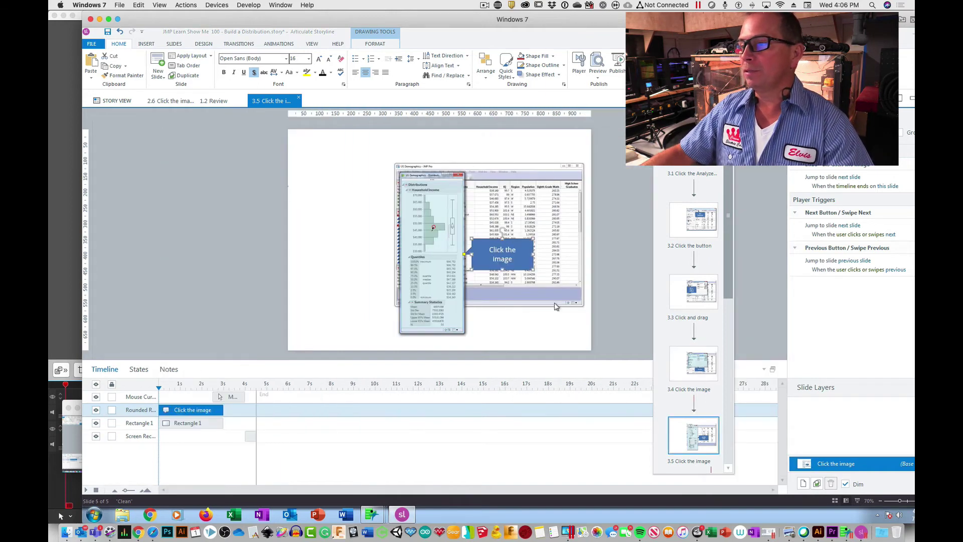
{"action": "left_click", "coordinate": [492, 257]}
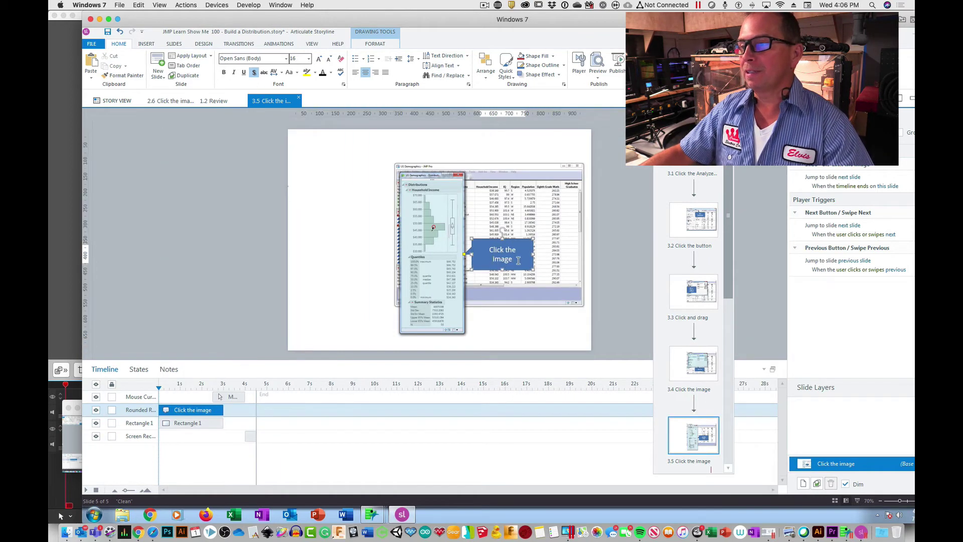
{"action": "left_click", "coordinate": [480, 245]}
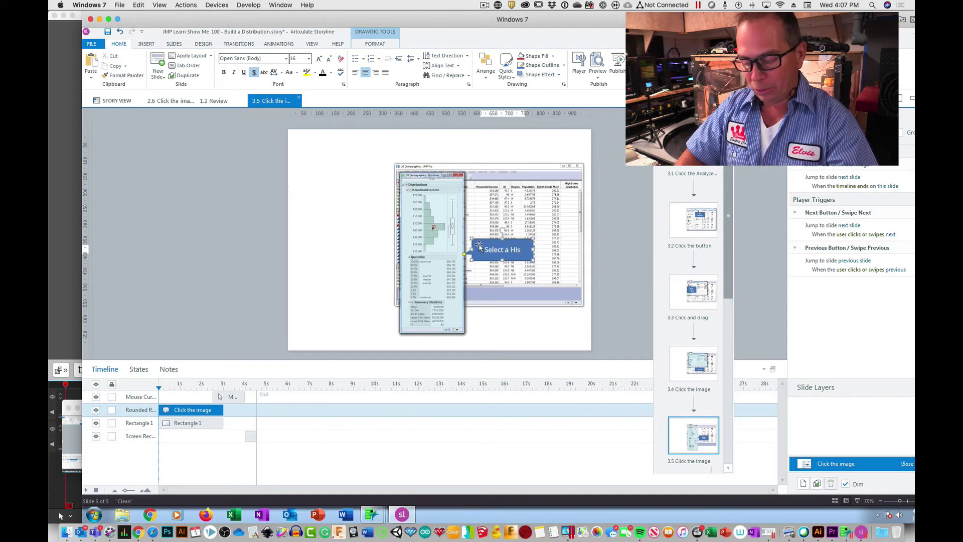
{"action": "type", "text": "gram Bar"}
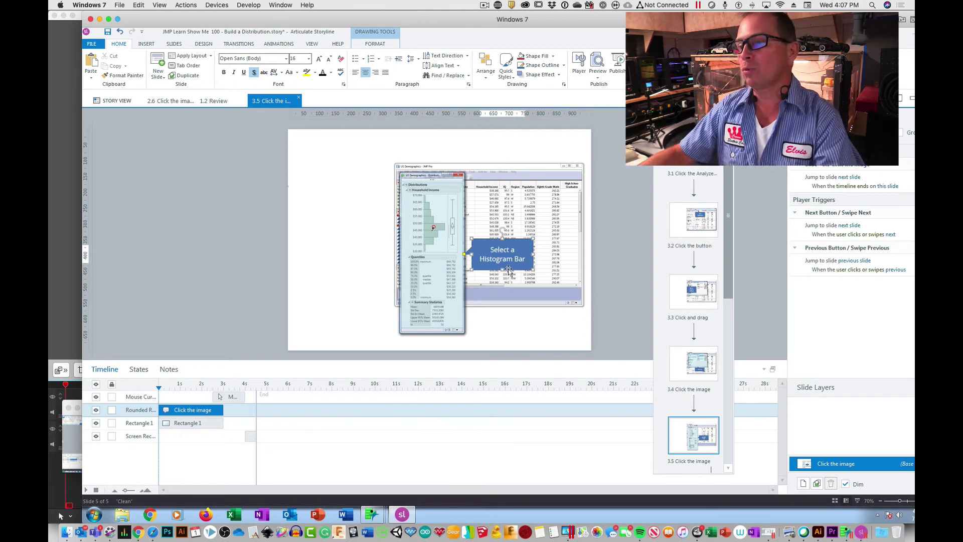
{"action": "left_click", "coordinate": [604, 290]}
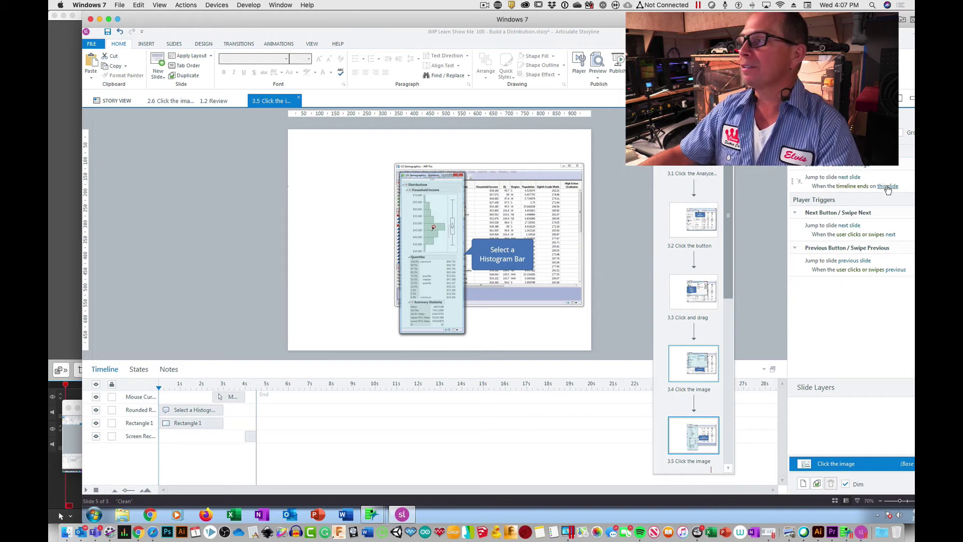
Point slide 3.5's timeline-ends trigger to 1.1 Introduction instead of the next slide.
{"action": "left_click", "coordinate": [848, 177]}
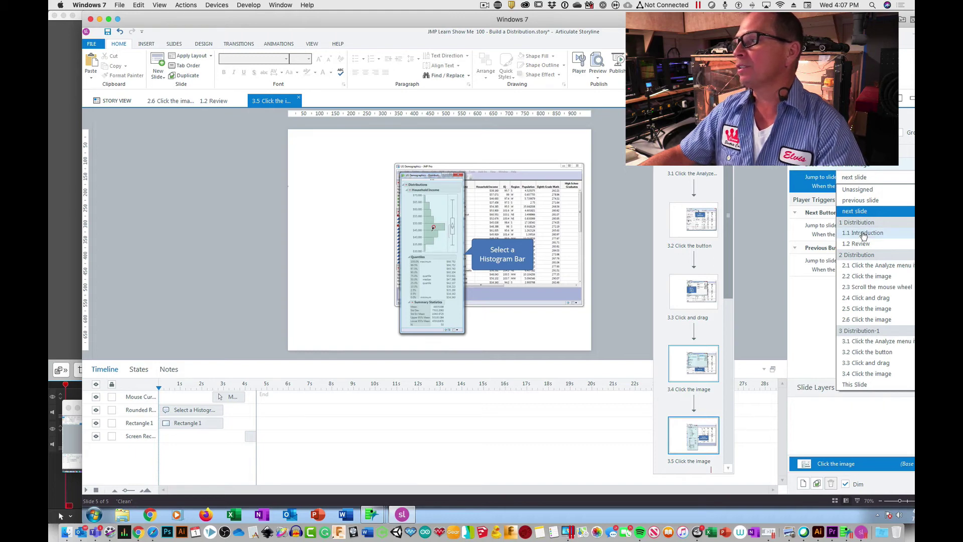
{"action": "left_click", "coordinate": [862, 233]}
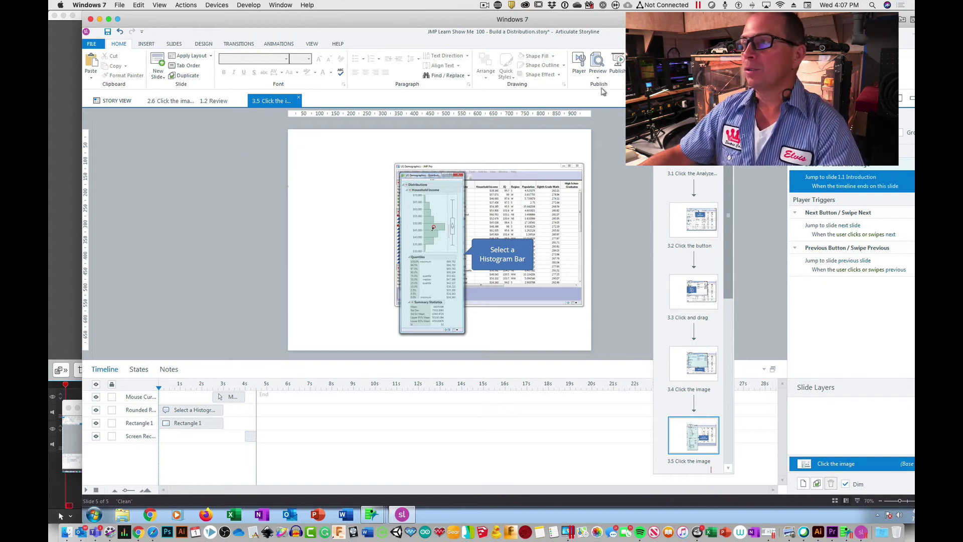
Make slide 1.1's Watch hotspot jump to scene 3 Distribution-1, then bring up Preview options.
{"action": "left_click", "coordinate": [114, 100]}
{"action": "left_click", "coordinate": [400, 157]}
{"action": "double_click", "coordinate": [400, 156]}
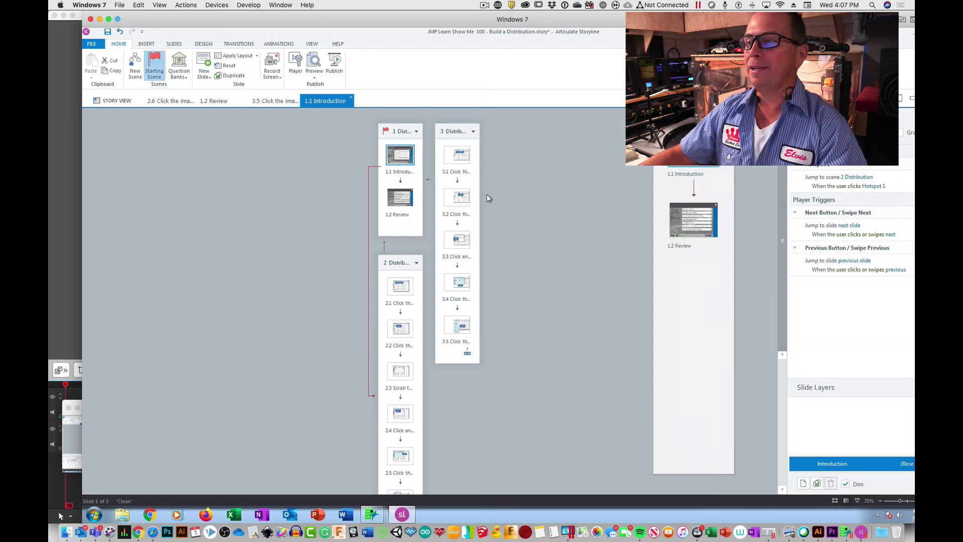
{"action": "left_click", "coordinate": [543, 340]}
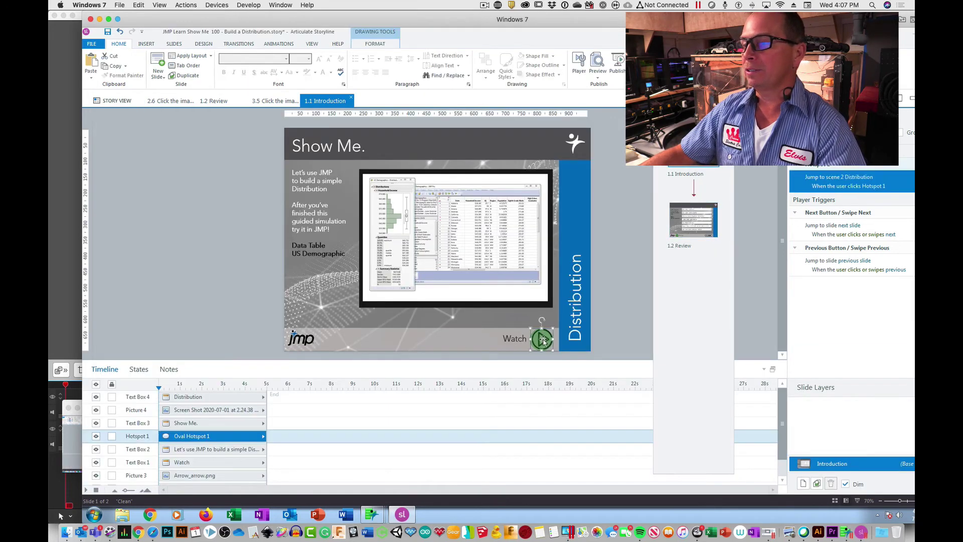
{"action": "left_click", "coordinate": [859, 177]}
{"action": "left_click", "coordinate": [866, 244]}
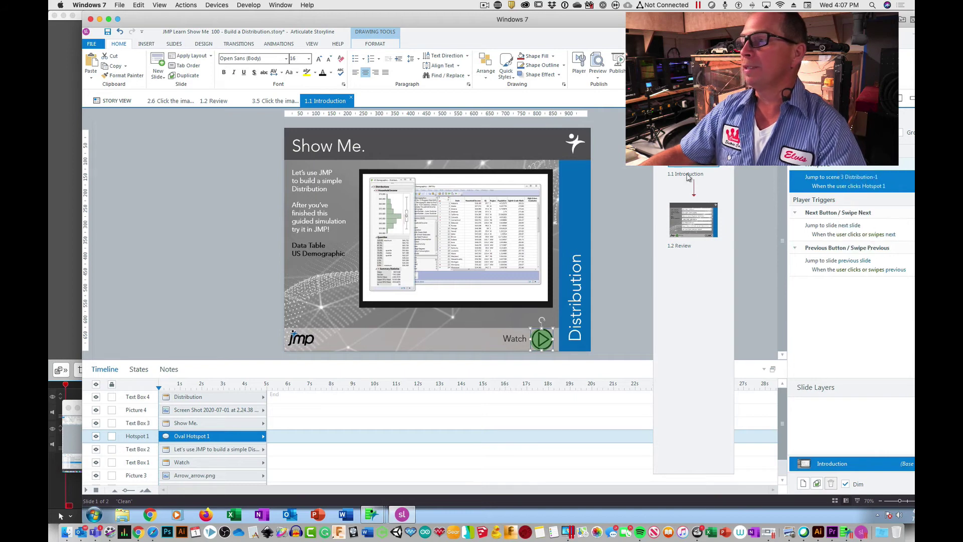
{"action": "left_click", "coordinate": [599, 79]}
Preview the project and press Watch to play through the Distribution steps.
{"action": "left_click", "coordinate": [610, 117]}
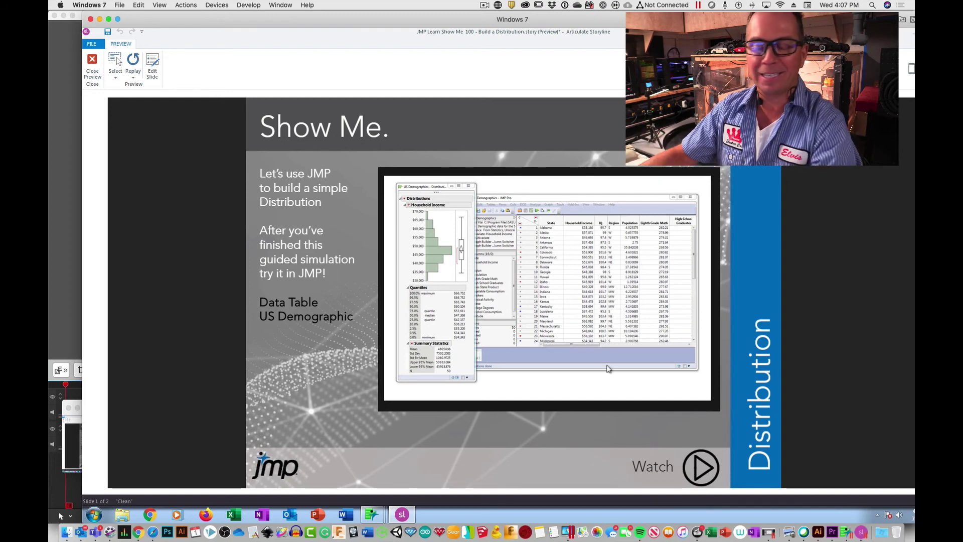
{"action": "left_click", "coordinate": [701, 470]}
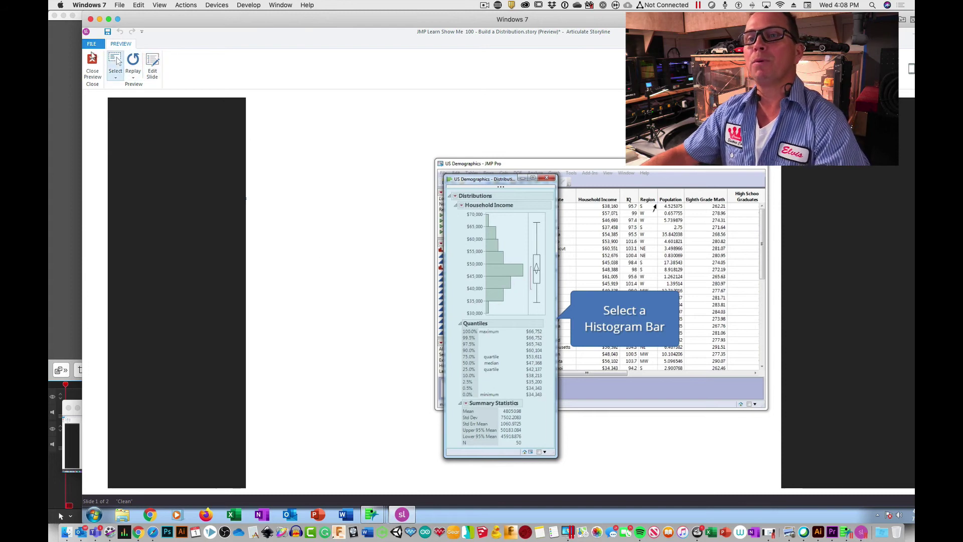
Close the preview and move slide 3.4's 'Click OK' callout beside the OK button.
{"action": "left_click", "coordinate": [92, 64]}
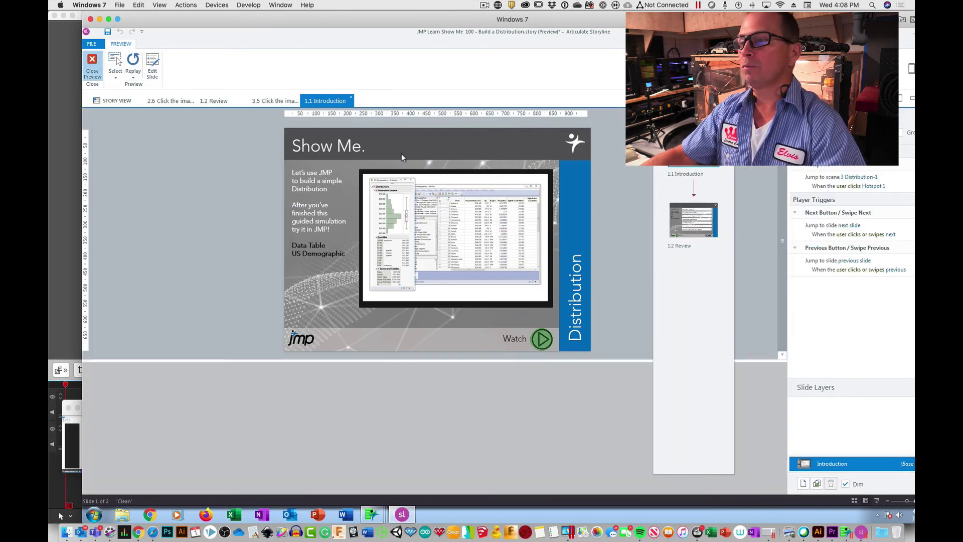
{"action": "left_click", "coordinate": [126, 102]}
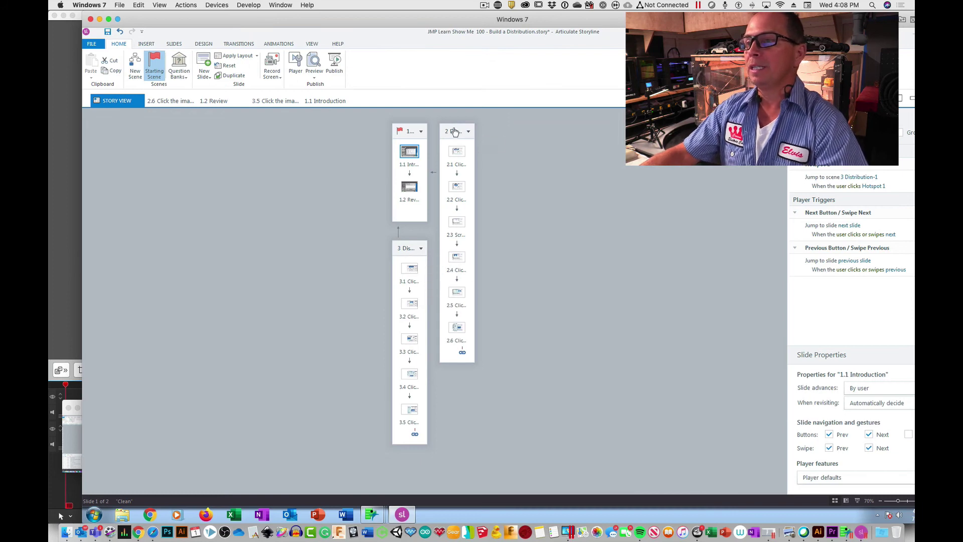
{"action": "left_click", "coordinate": [414, 246]}
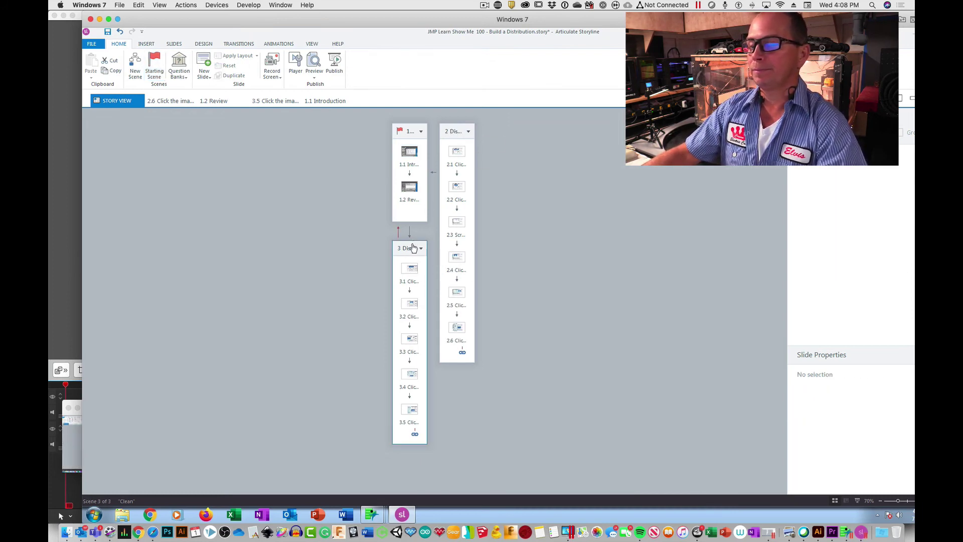
{"action": "double_click", "coordinate": [411, 375]}
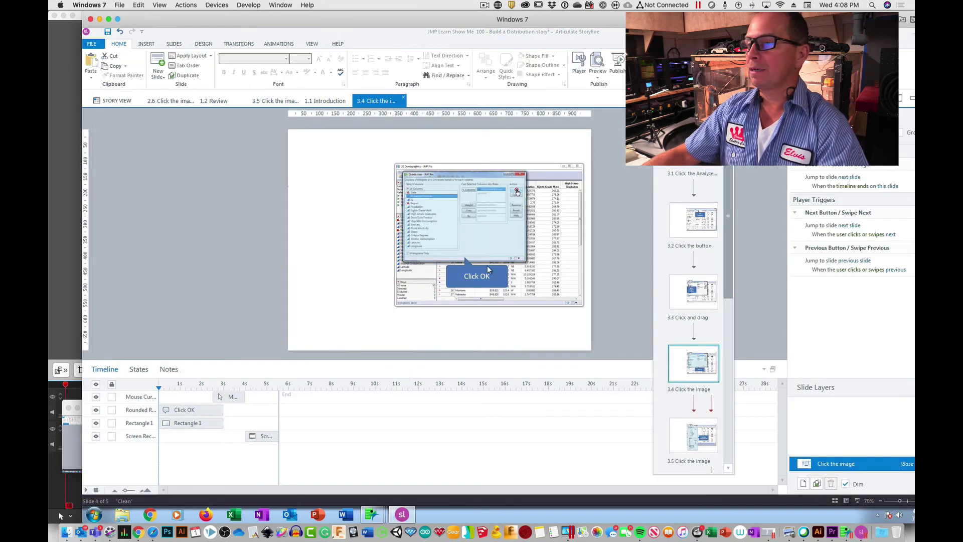
{"action": "left_click", "coordinate": [486, 274]}
{"action": "left_click_drag", "start_coordinate": [487, 273], "coordinate": [503, 242]}
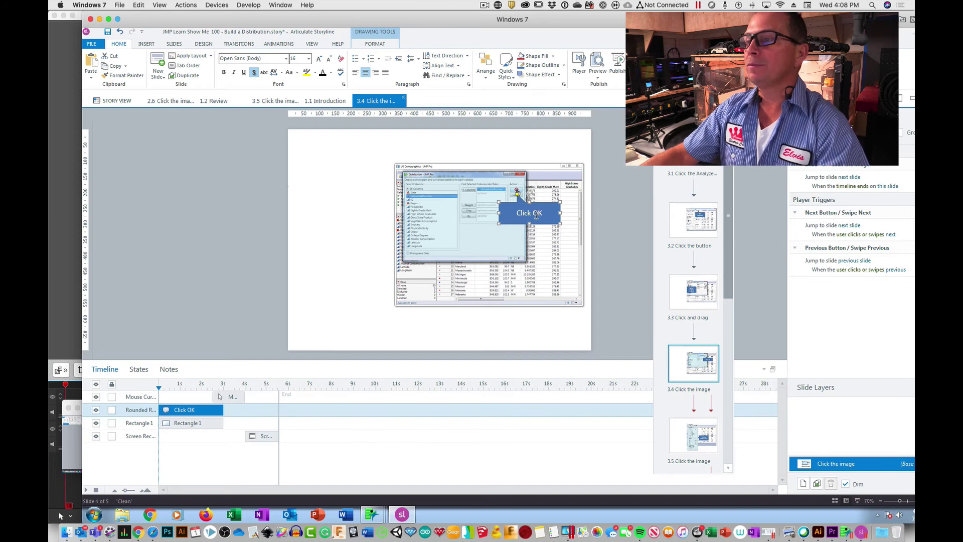
Move slide 3.5's 'Select a Histogram Bar' callout so it points at the histogram.
{"action": "left_click", "coordinate": [702, 434]}
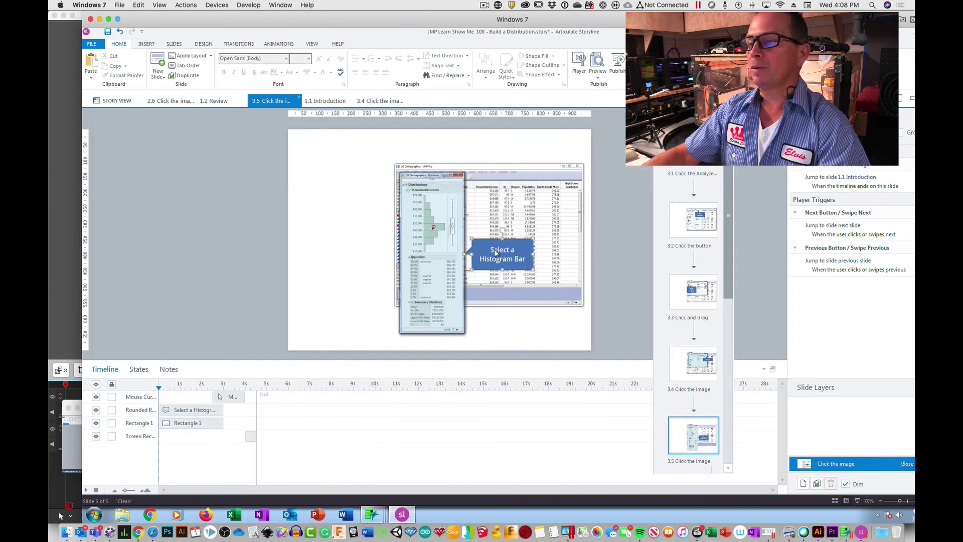
{"action": "left_click", "coordinate": [492, 245]}
{"action": "left_click_drag", "start_coordinate": [461, 220], "coordinate": [437, 194]}
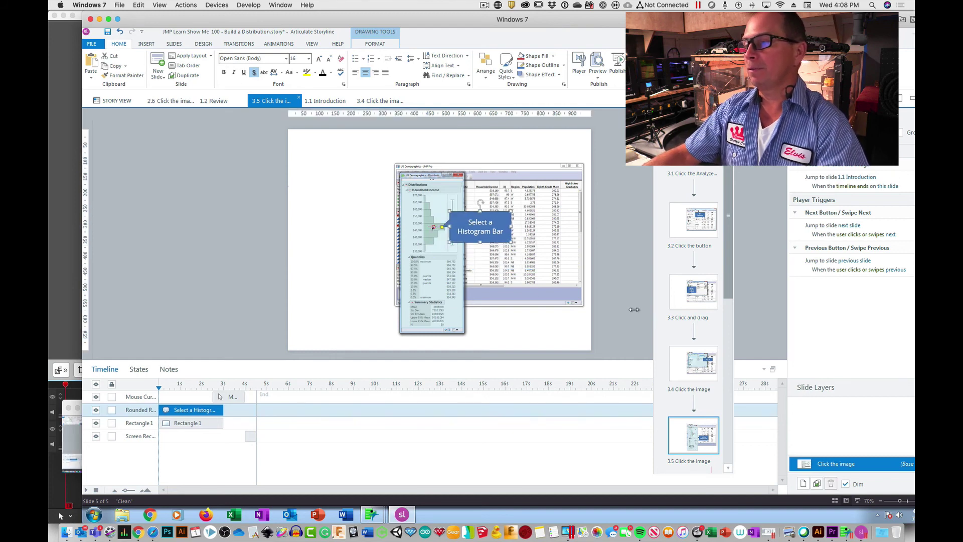